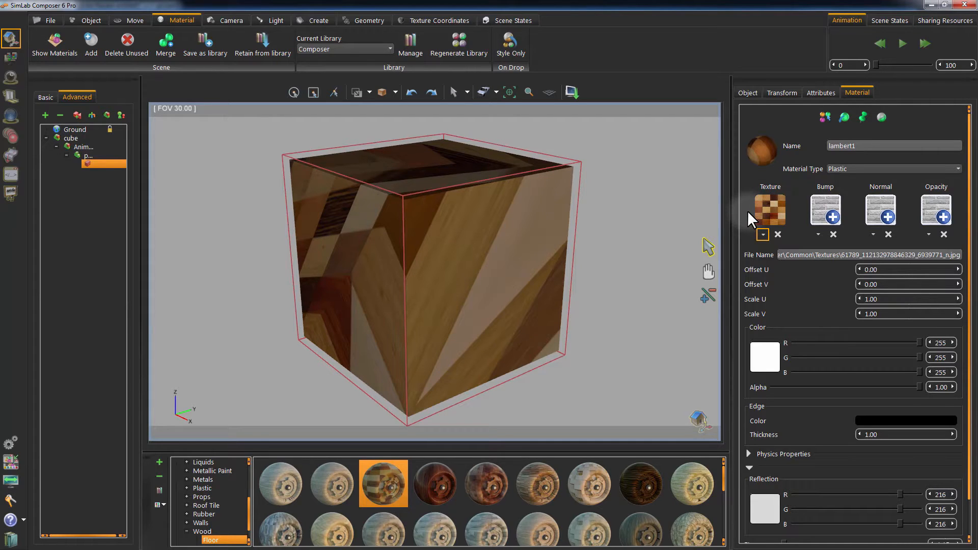
# Step: Generate box-type texture coordinates for the wood-textured cube
pyautogui.moveTo(312, 222); pyautogui.dragTo(354, 288)
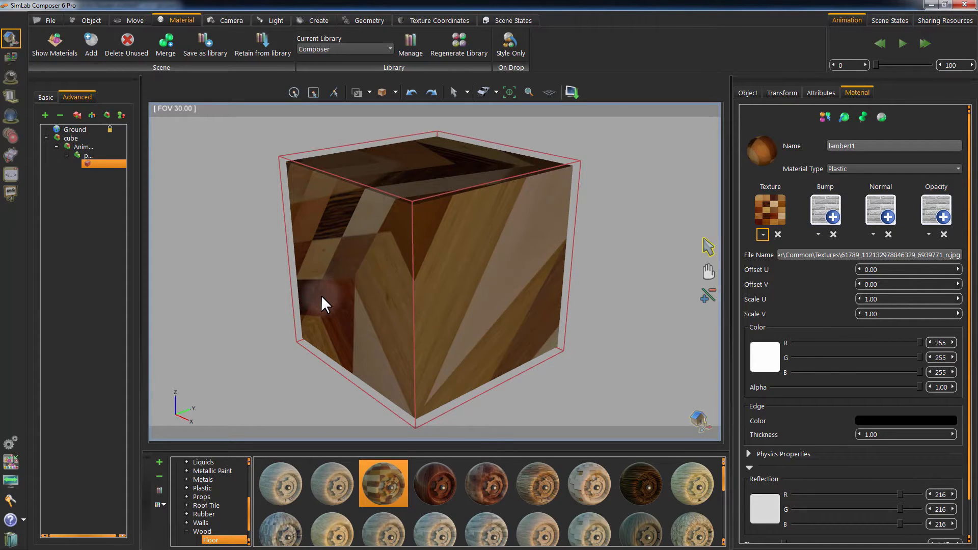
pyautogui.click(423, 15)
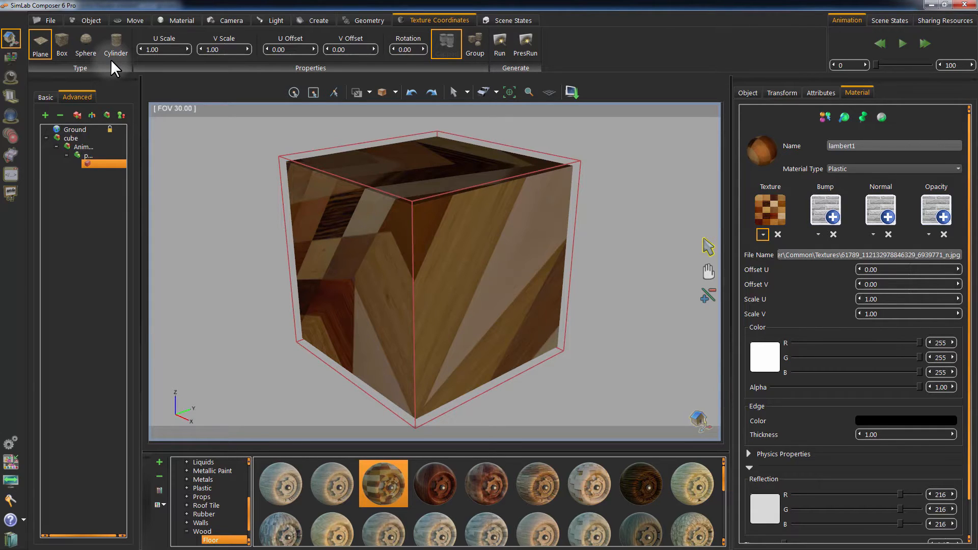
pyautogui.click(60, 46)
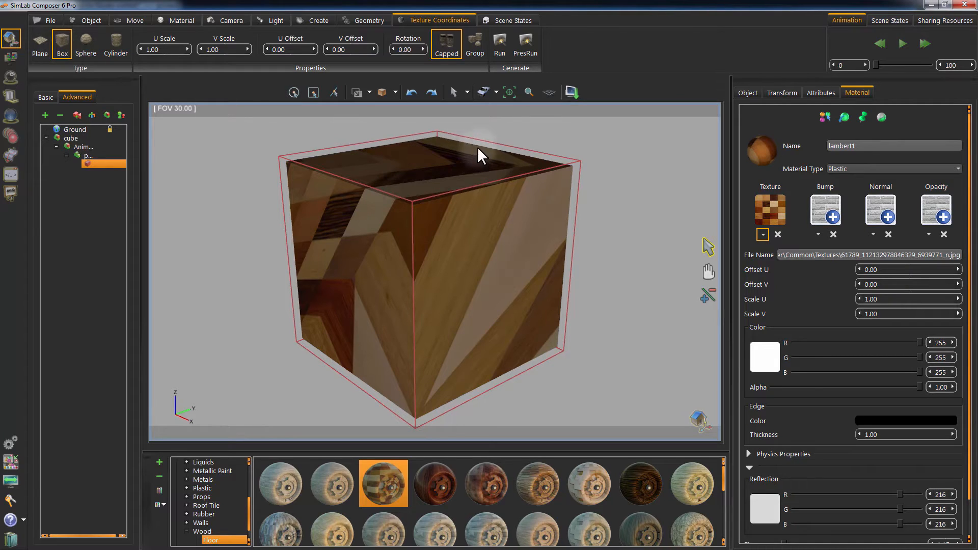
pyautogui.click(505, 55)
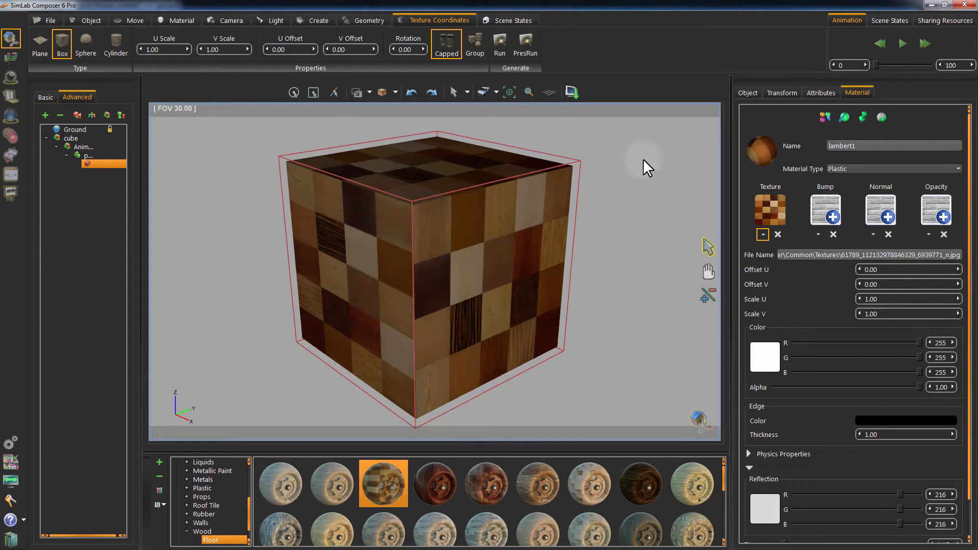
# Step: Set the U Scale and V Scale to 5 and regenerate the cube's texture coordinates
pyautogui.moveTo(643, 158); pyautogui.dragTo(581, 183)
pyautogui.moveTo(286, 211); pyautogui.dragTo(309, 178)
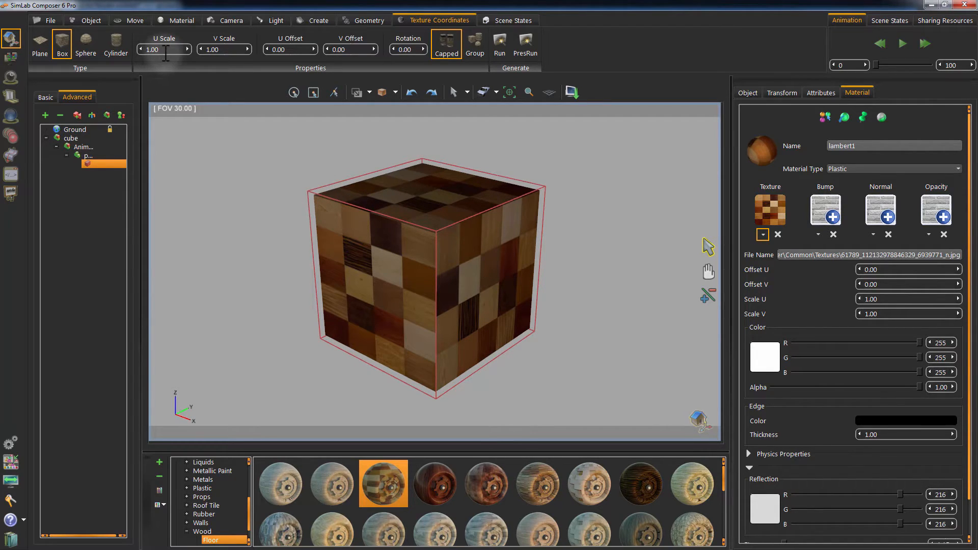
pyautogui.moveTo(171, 52); pyautogui.dragTo(144, 51)
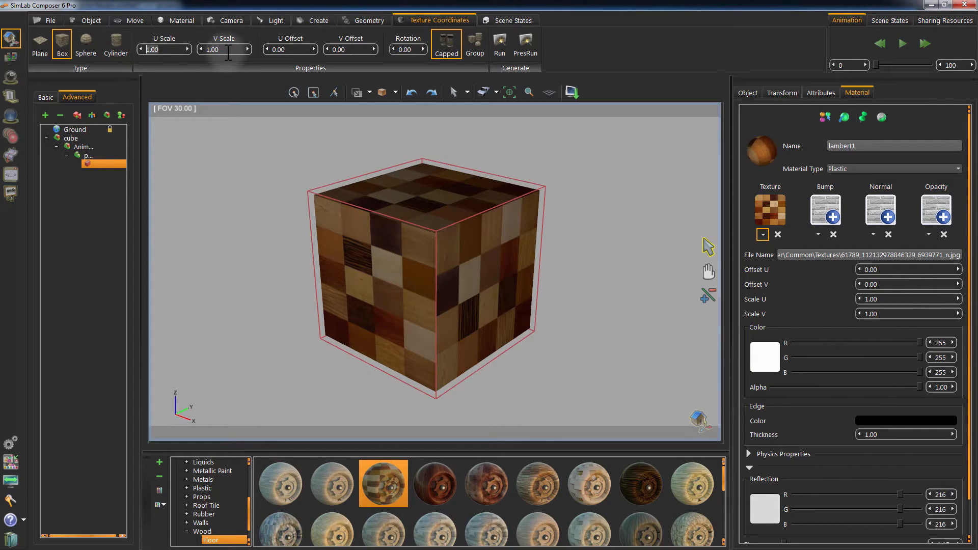
pyautogui.write('5')
pyautogui.moveTo(227, 52); pyautogui.dragTo(195, 52)
pyautogui.write('5')
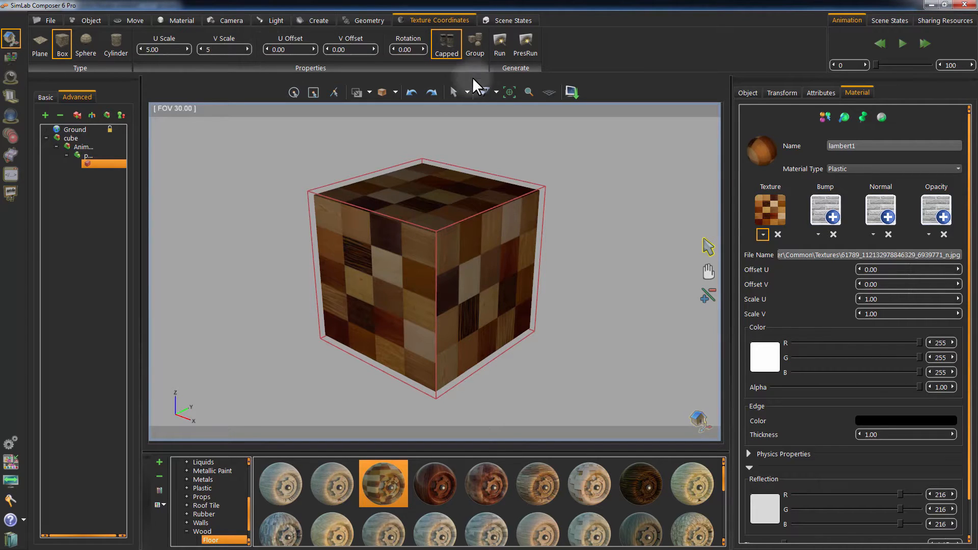
pyautogui.click(497, 46)
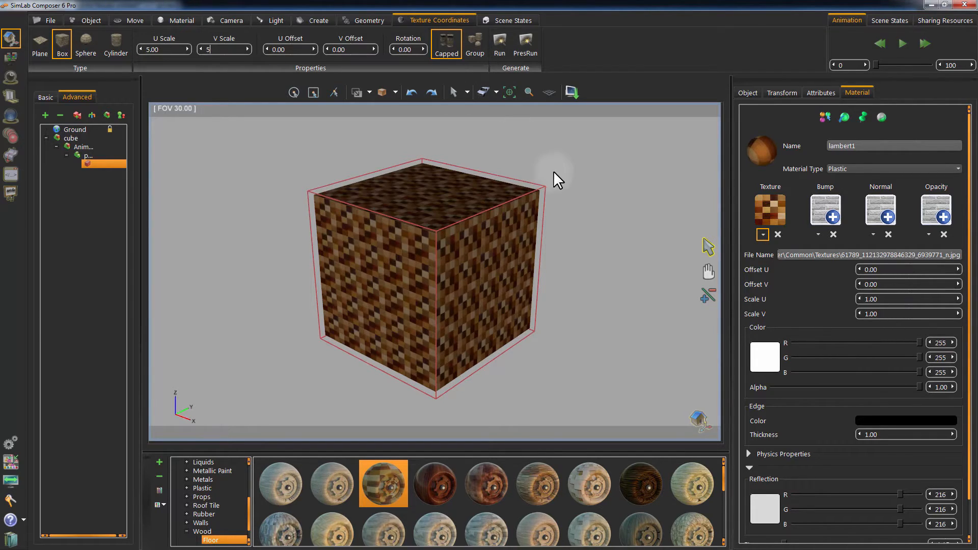
# Step: Set the U Offset to 0.1 and regenerate the cube's texture coordinates
pyautogui.scroll(3, 489, 203)
pyautogui.moveTo(486, 232); pyautogui.dragTo(466, 313, button='middle')
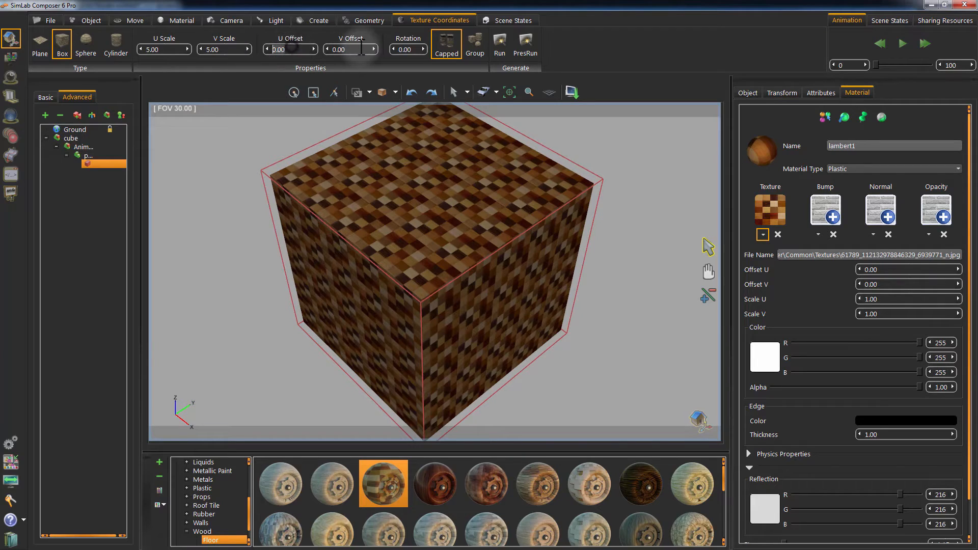
pyautogui.write('.1')
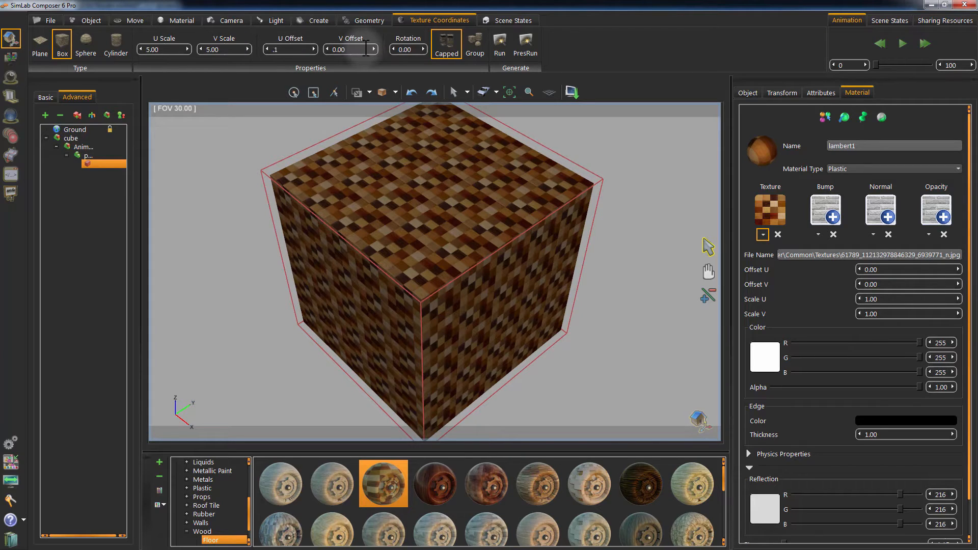
pyautogui.click(502, 45)
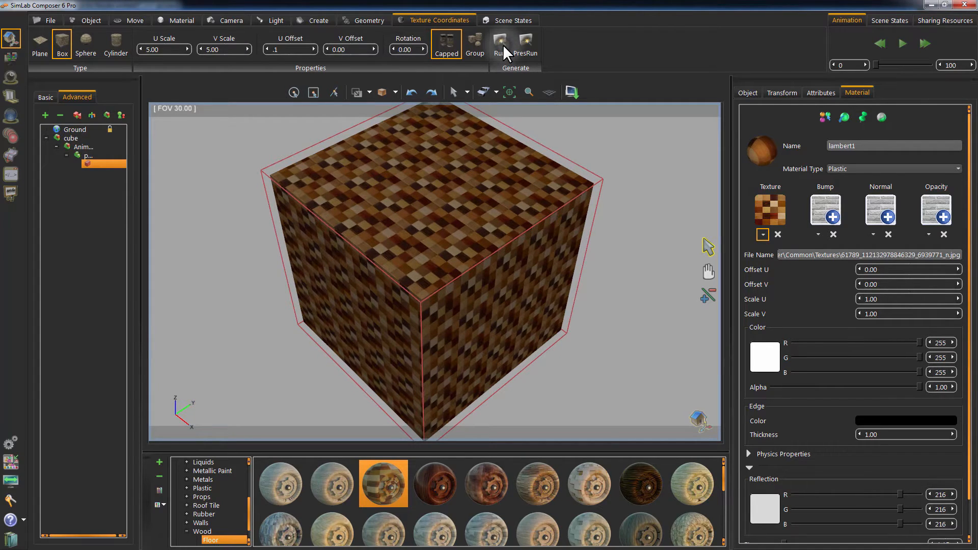
# Step: Regenerate the cube's texture coordinates with a U Offset of 0.2 and again with 0.3
pyautogui.moveTo(281, 48); pyautogui.dragTo(268, 49)
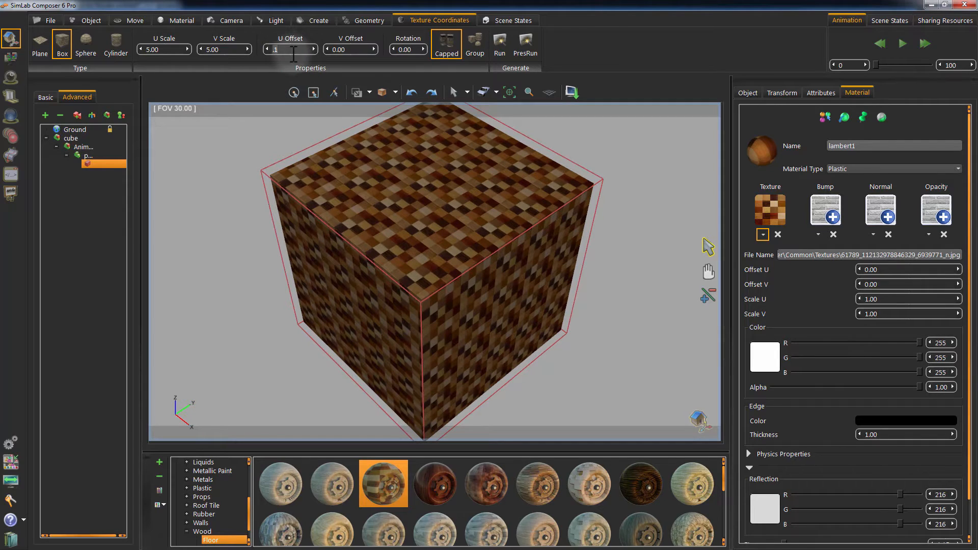
pyautogui.write('.2')
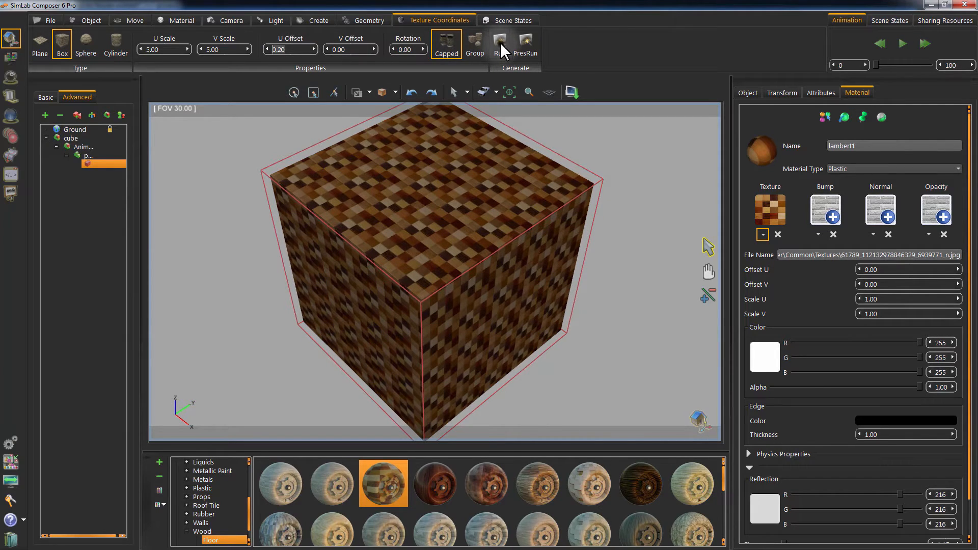
pyautogui.click(500, 42)
pyautogui.doubleClick(300, 50)
pyautogui.write('.3')
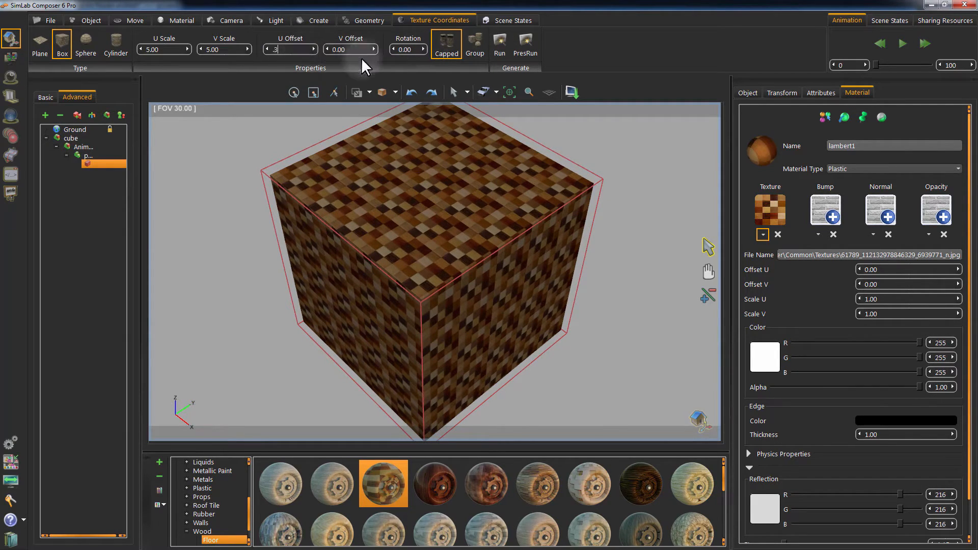
pyautogui.click(503, 46)
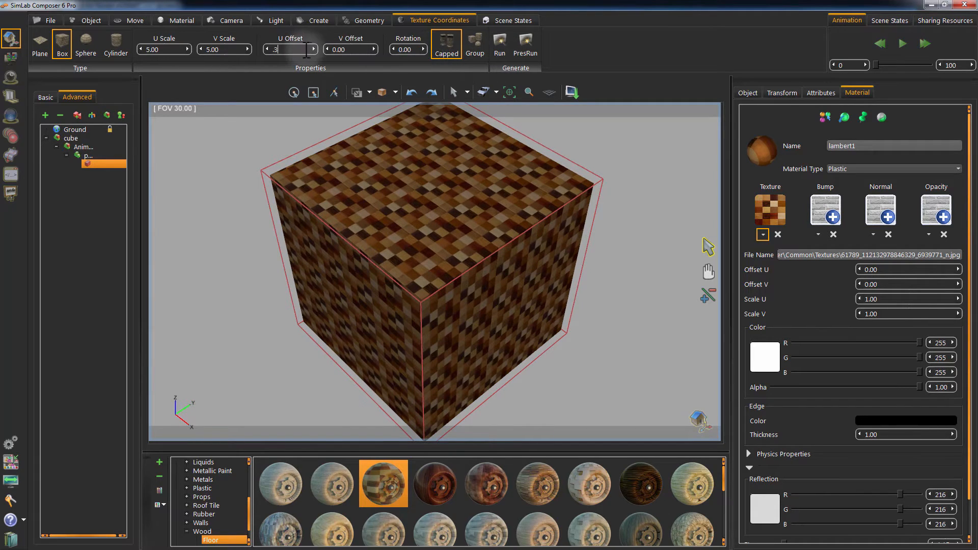
# Step: Reset the U Offset to 0 and regenerate the texture coordinates
pyautogui.moveTo(301, 50); pyautogui.dragTo(263, 51)
pyautogui.write('0')
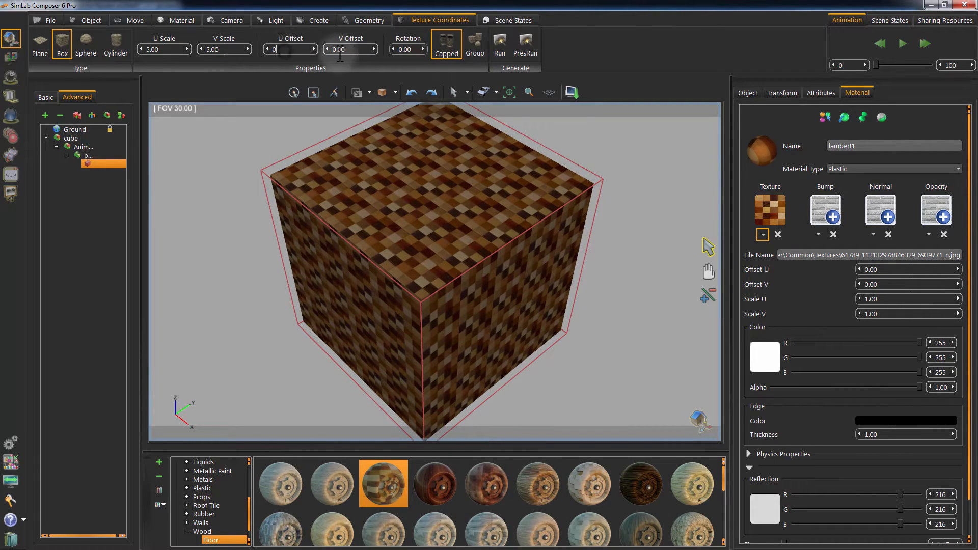
pyautogui.click(500, 45)
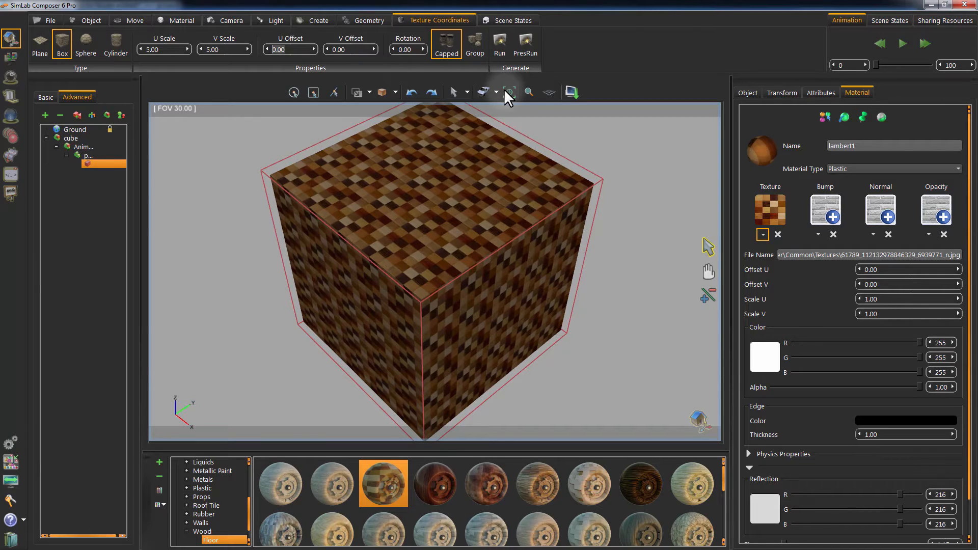
# Step: Set the texture Rotation to 45, regenerate the coordinates, and deselect the cube to inspect its faces
pyautogui.click(394, 51)
pyautogui.write('45')
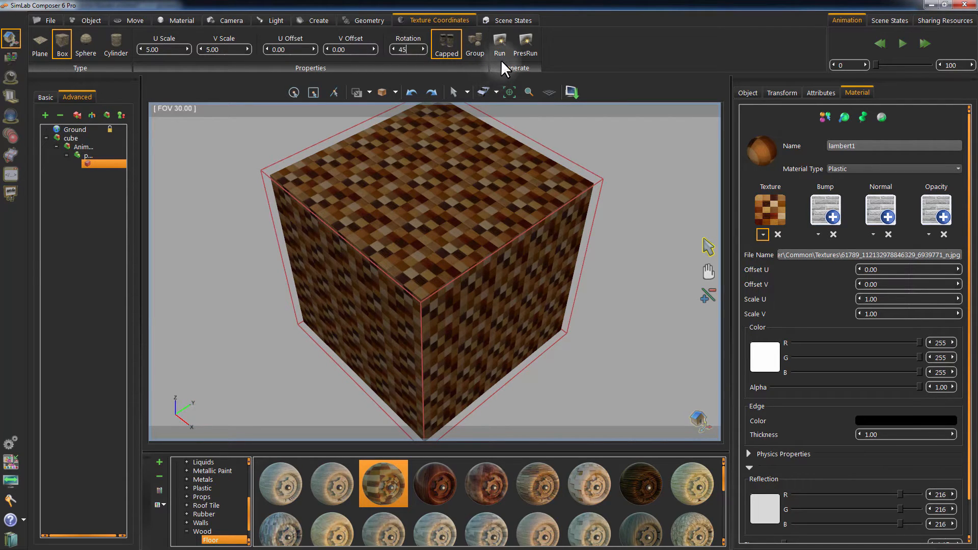
pyautogui.press('Return')
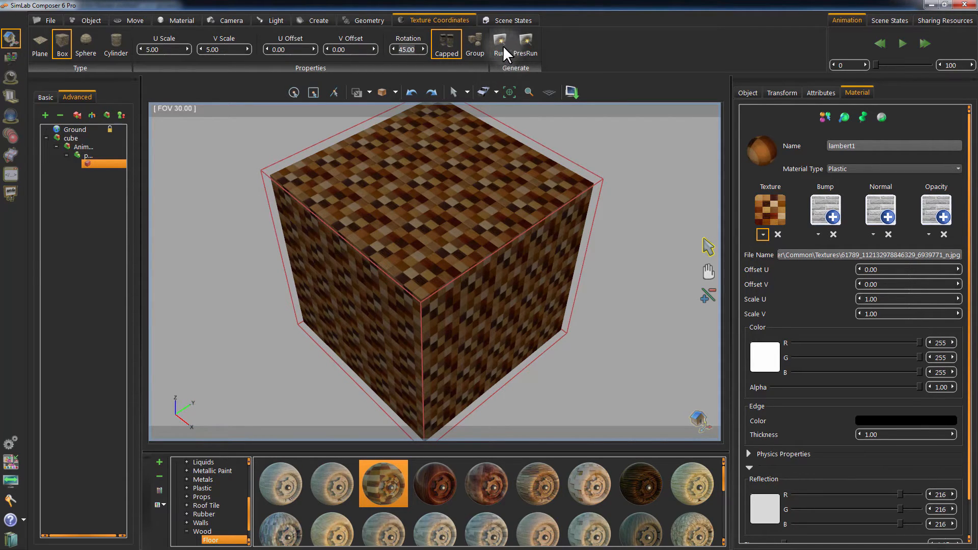
pyautogui.click(503, 45)
pyautogui.moveTo(626, 146); pyautogui.dragTo(482, 130)
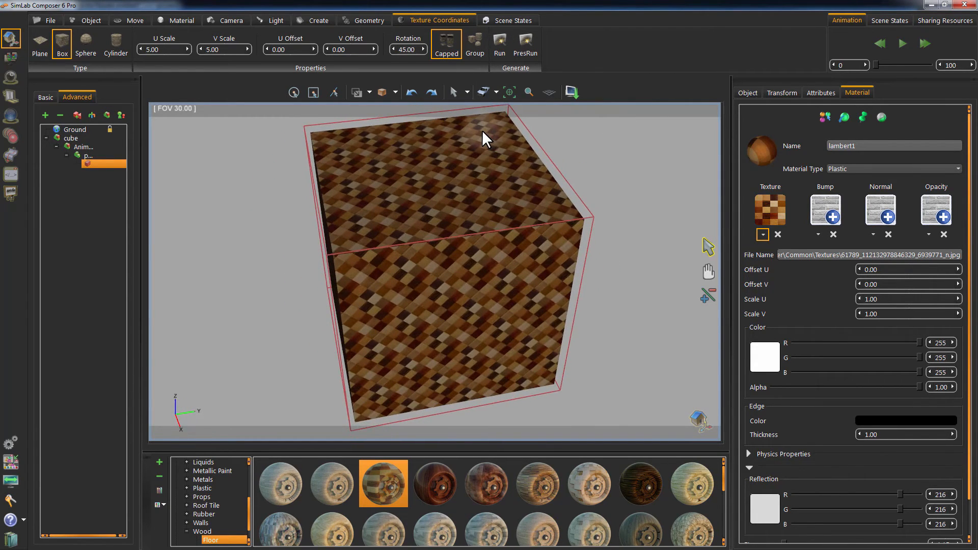
pyautogui.click(585, 164)
pyautogui.moveTo(635, 200); pyautogui.dragTo(670, 253)
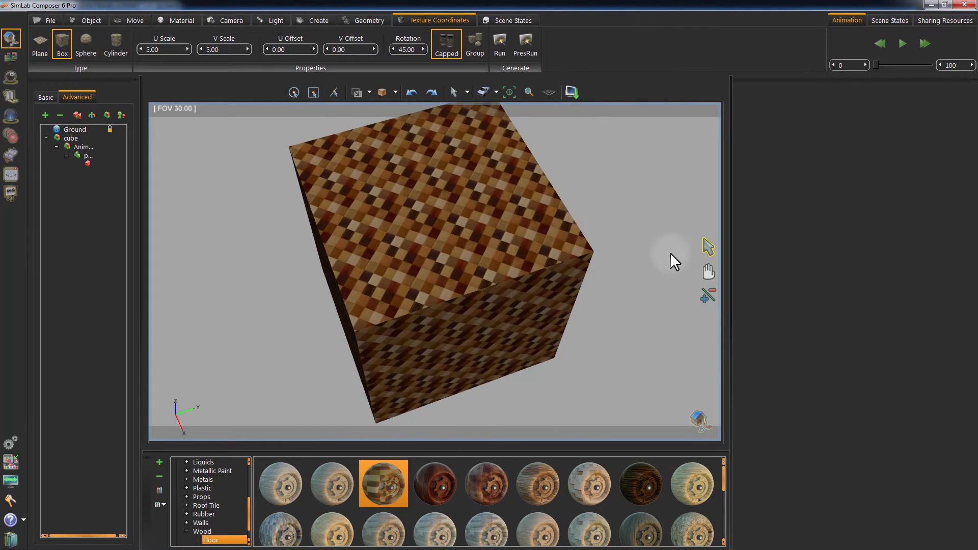
# Step: Select the cube again, turn off the Capped option, and regenerate its texture coordinates
pyautogui.click(455, 185)
pyautogui.moveTo(274, 178); pyautogui.dragTo(395, 113)
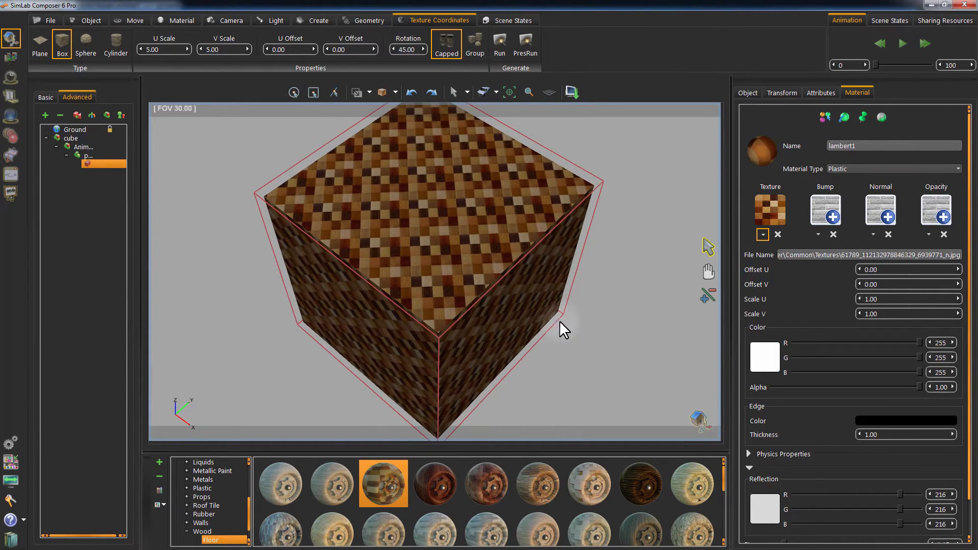
pyautogui.click(447, 49)
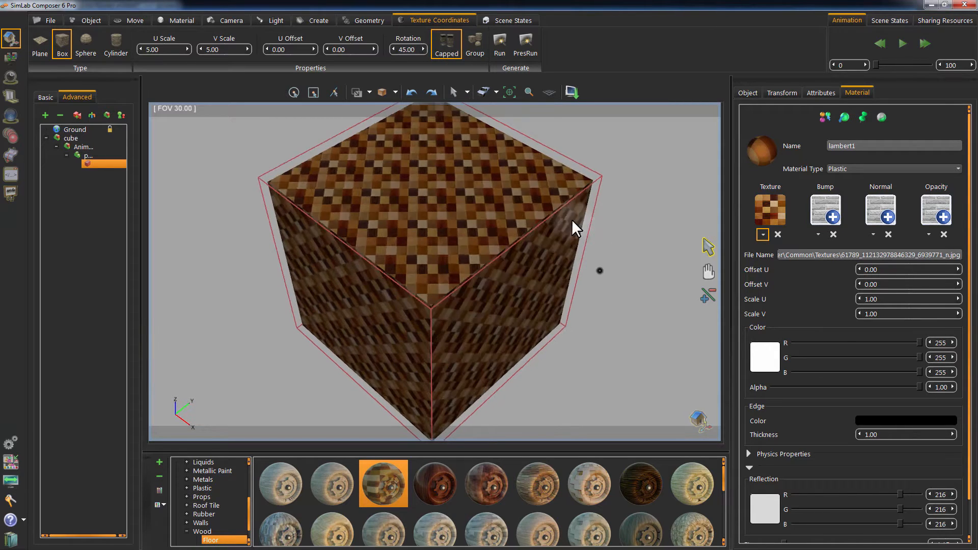
pyautogui.moveTo(571, 219); pyautogui.dragTo(599, 237)
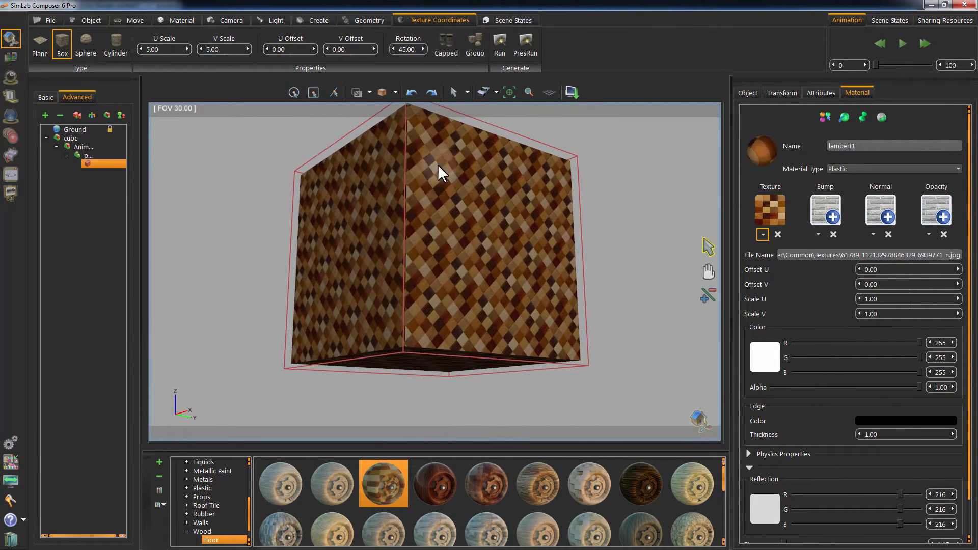
pyautogui.click(497, 51)
pyautogui.moveTo(451, 150); pyautogui.dragTo(479, 264)
pyautogui.moveTo(575, 248); pyautogui.dragTo(720, 180)
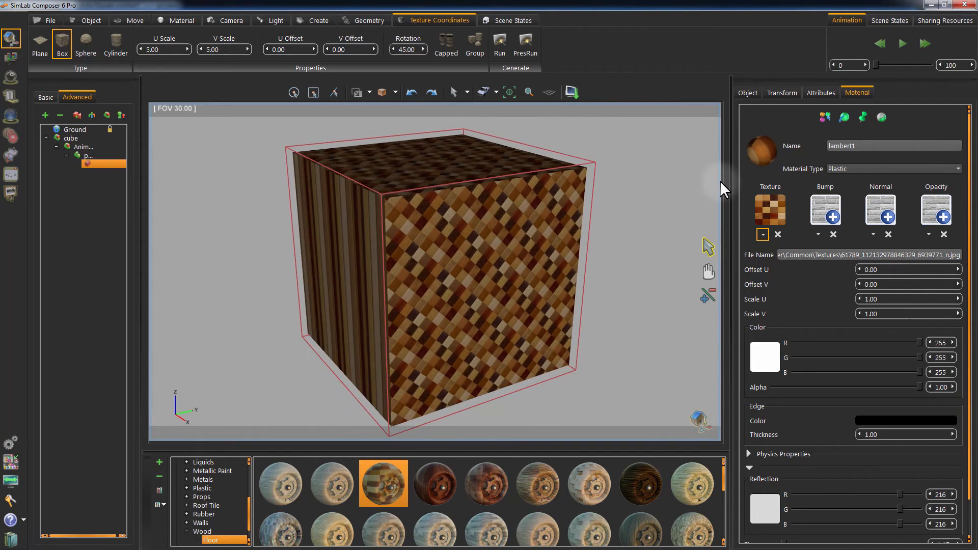
# Step: Turn the Capped option back on and regenerate the cube's texture coordinates
pyautogui.click(444, 41)
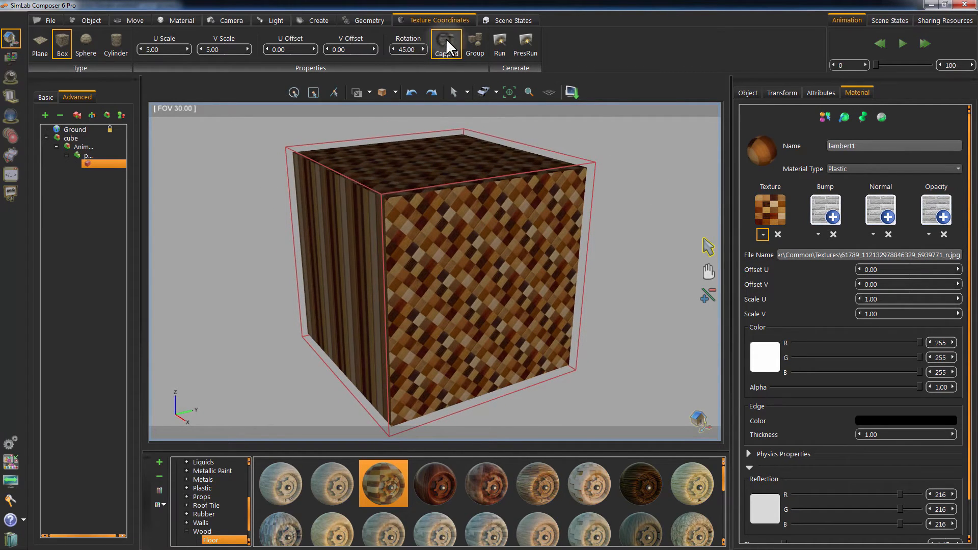
pyautogui.click(494, 46)
pyautogui.moveTo(624, 208); pyautogui.dragTo(604, 242)
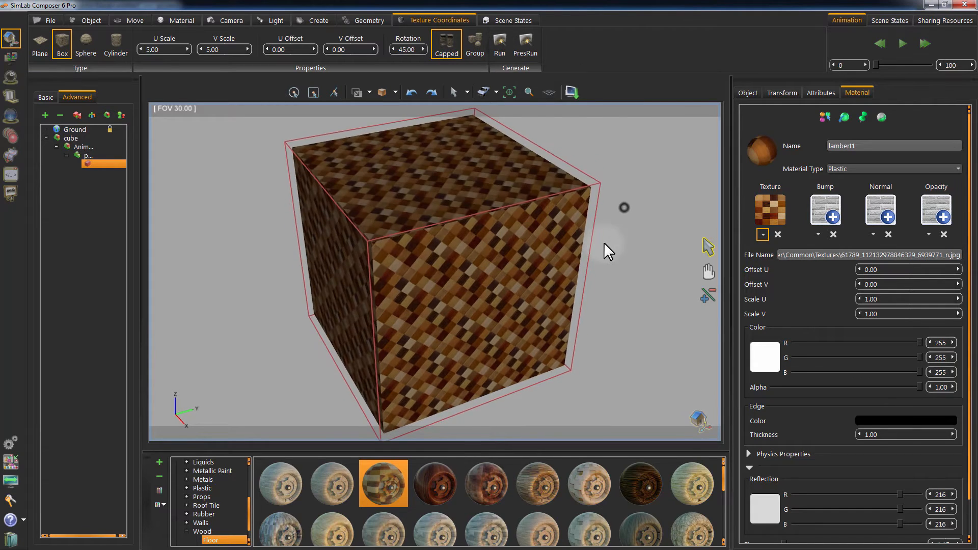
# Step: Set the texture Rotation back to 0 and regenerate the cube's texture coordinates
pyautogui.scroll(-4, 604, 197)
pyautogui.moveTo(604, 194); pyautogui.dragTo(497, 201)
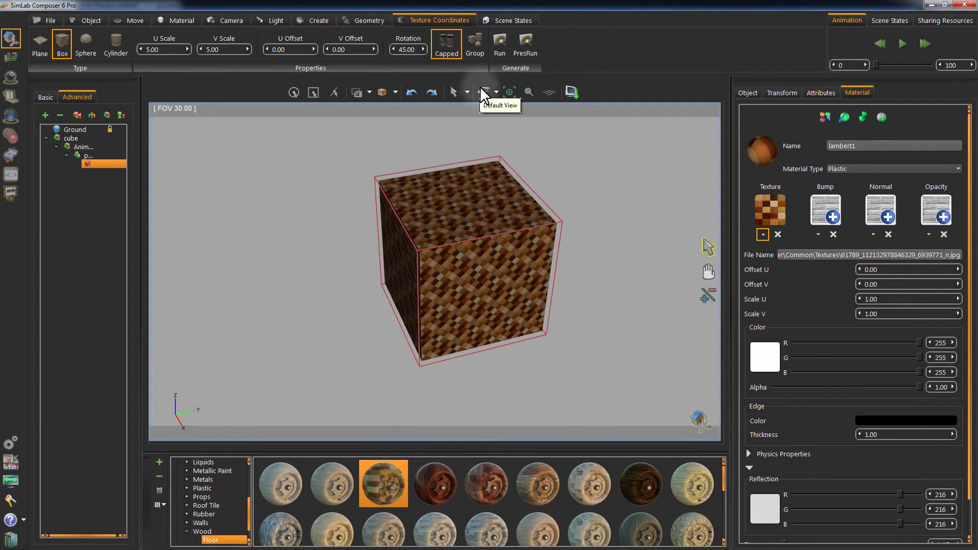
pyautogui.moveTo(419, 50); pyautogui.dragTo(392, 50)
pyautogui.write('0')
pyautogui.click(491, 48)
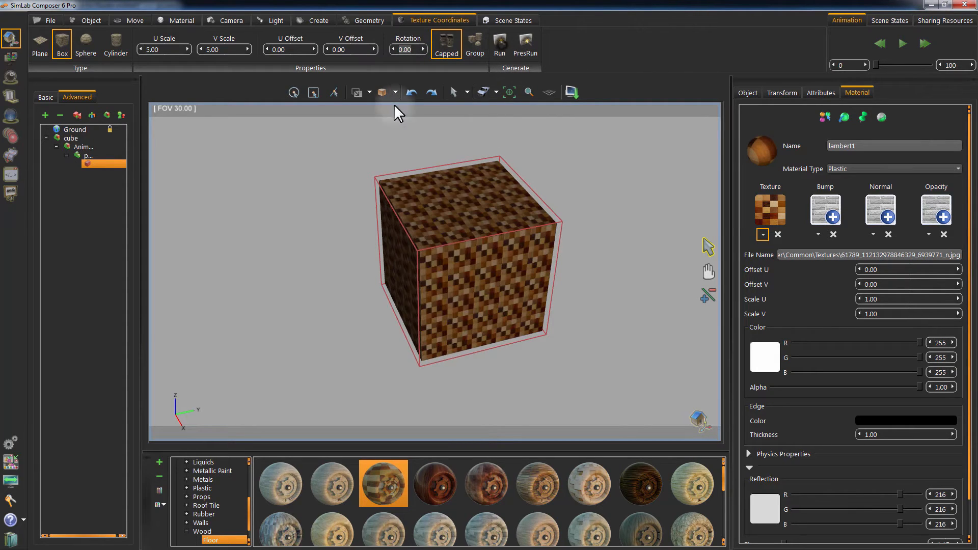
# Step: Use PresRun to rotate the yellow mapping box about 24 degrees around its vertical axis, and accept the mapping
pyautogui.click(528, 48)
pyautogui.moveTo(566, 166); pyautogui.dragTo(378, 166)
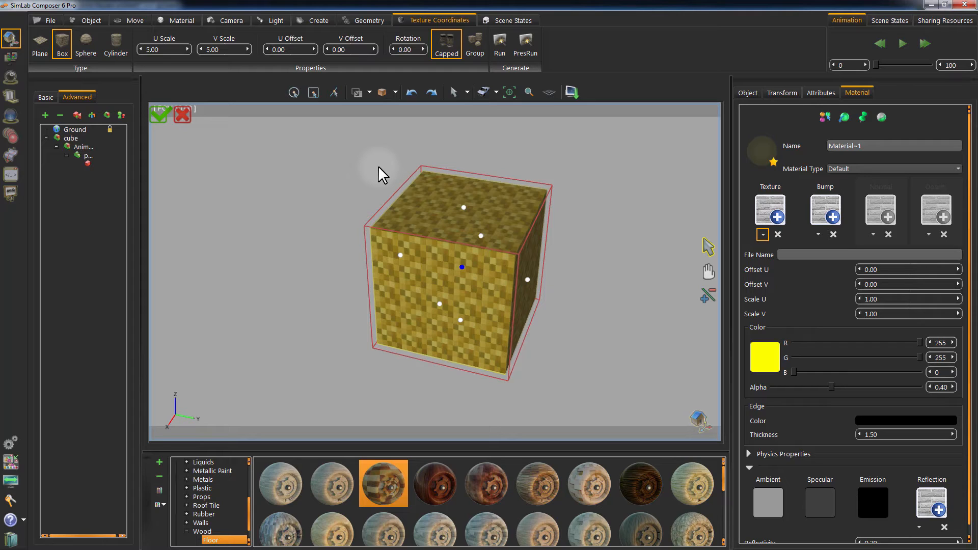
pyautogui.moveTo(378, 166); pyautogui.dragTo(336, 157)
pyautogui.click(461, 267)
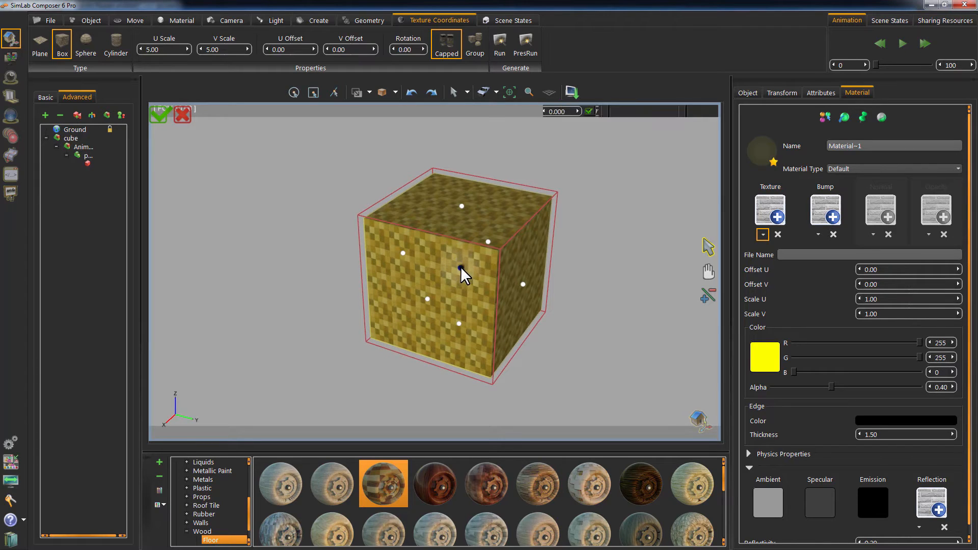
pyautogui.moveTo(459, 284); pyautogui.dragTo(484, 280)
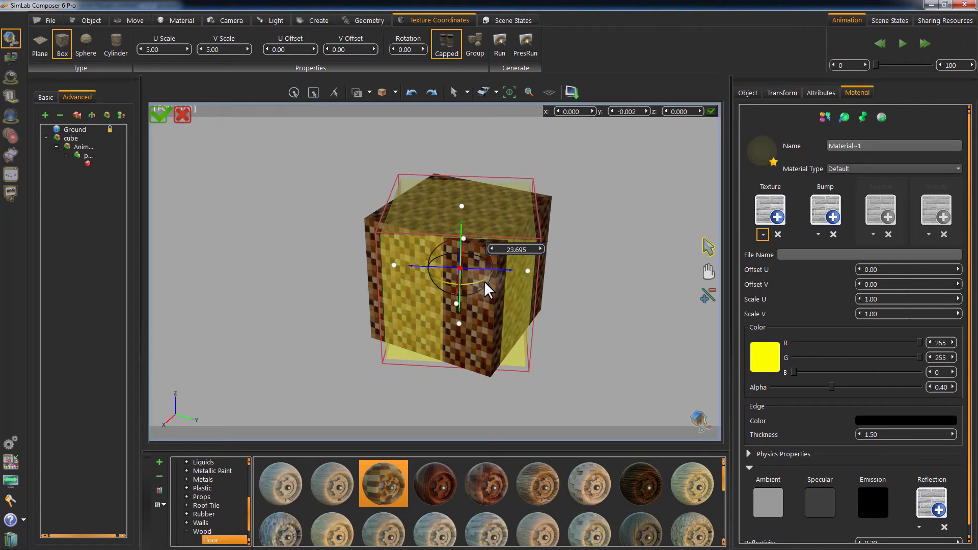
pyautogui.click(160, 115)
# Step: Use PresRun to rotate the mapping box about another 28 degrees around its vertical axis, and accept the mapping
pyautogui.moveTo(323, 172); pyautogui.dragTo(330, 238)
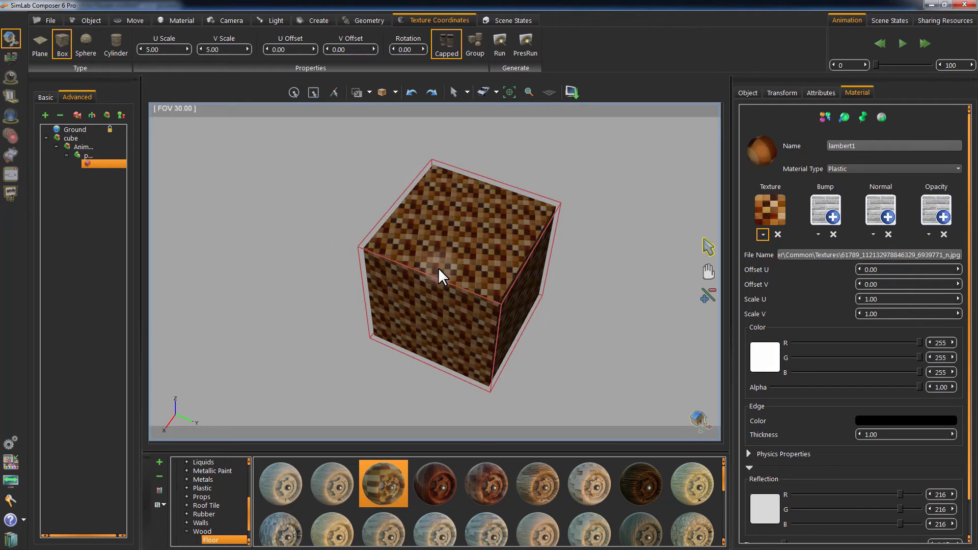
pyautogui.click(521, 51)
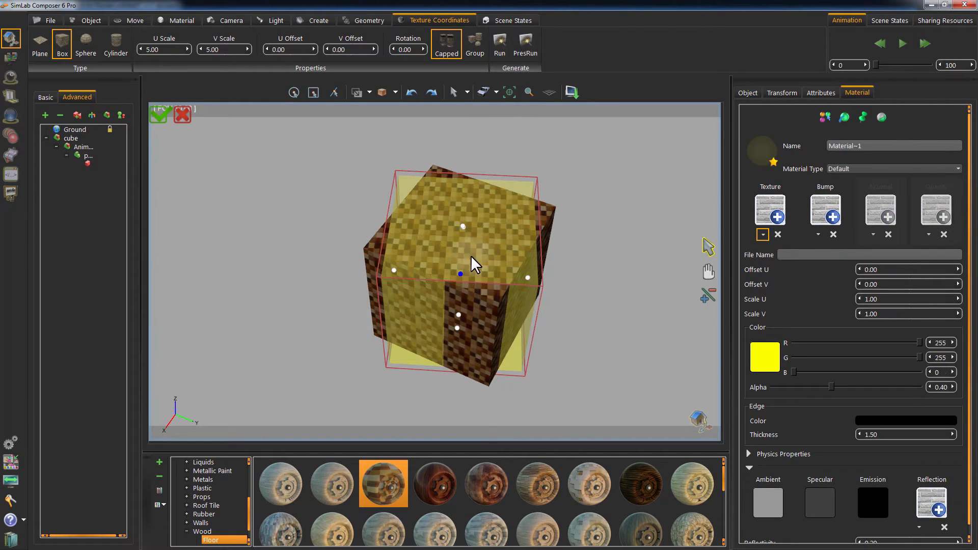
pyautogui.click(460, 274)
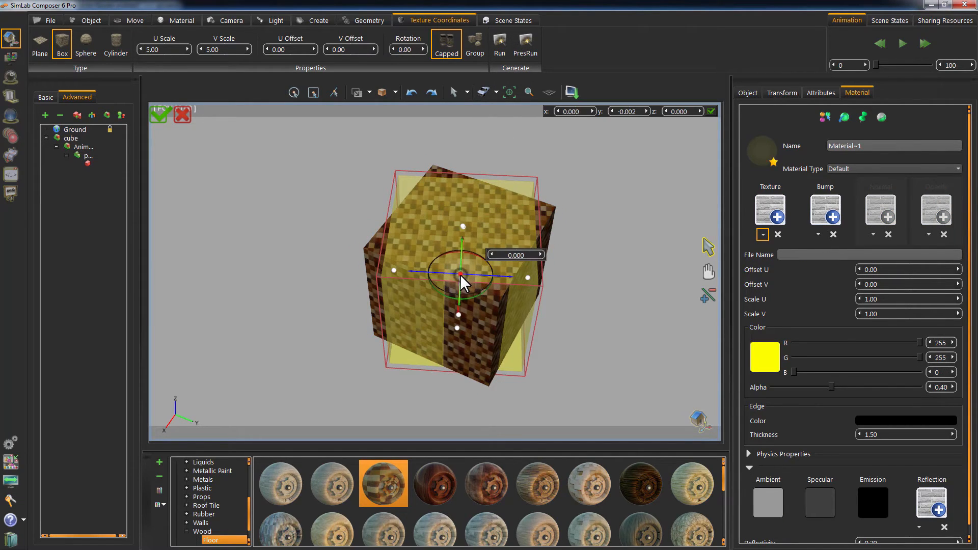
pyautogui.moveTo(526, 345); pyautogui.dragTo(491, 288)
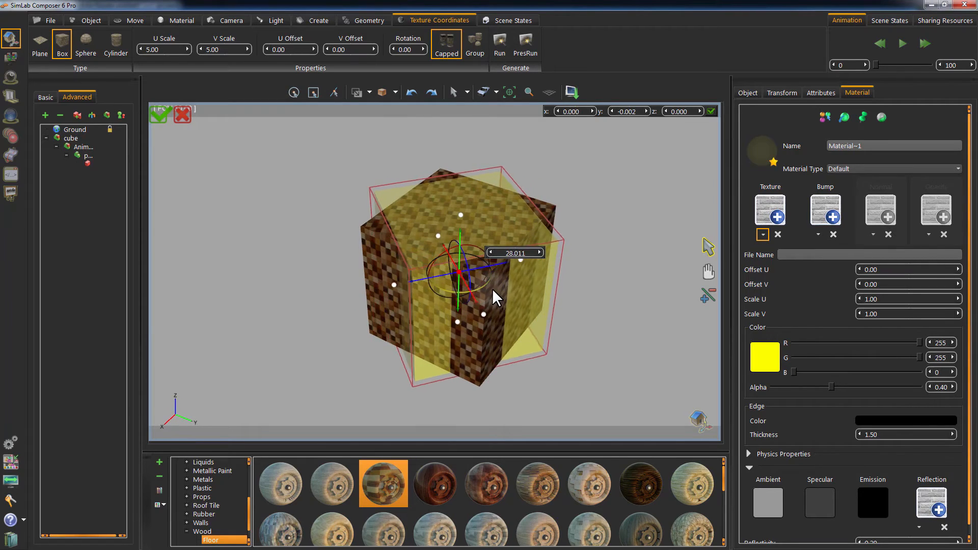
pyautogui.click(158, 116)
# Step: Reopen the mapping box with PresRun and rotate it around its vertical axis until its sides align with the cube
pyautogui.click(515, 52)
pyautogui.moveTo(306, 199); pyautogui.dragTo(346, 158)
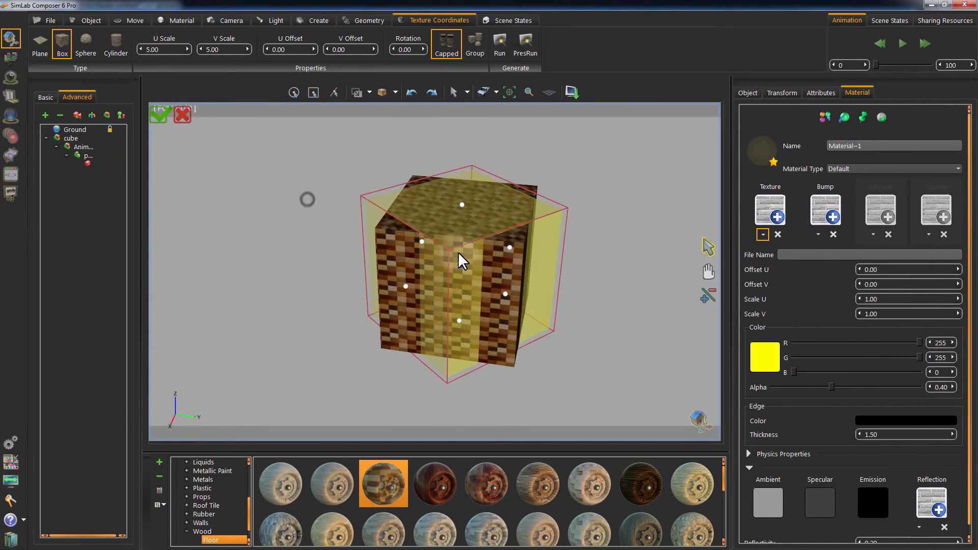
pyautogui.click(460, 264)
pyautogui.moveTo(465, 280); pyautogui.dragTo(419, 279)
pyautogui.moveTo(588, 299); pyautogui.dragTo(526, 283)
# Step: Extend the mapping box along the Y axis to a Height of 0.200 and accept the mapping
pyautogui.click(526, 279)
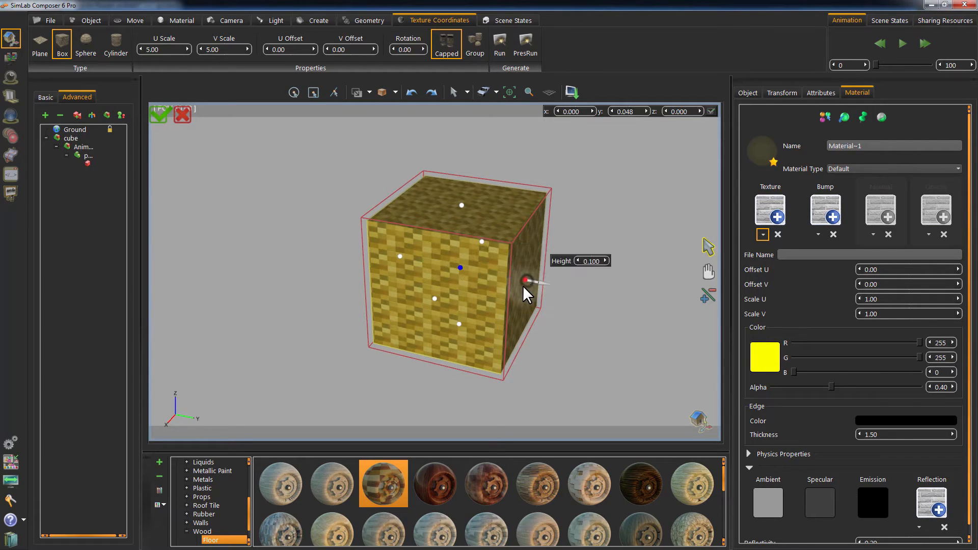
pyautogui.moveTo(601, 337); pyautogui.dragTo(664, 298)
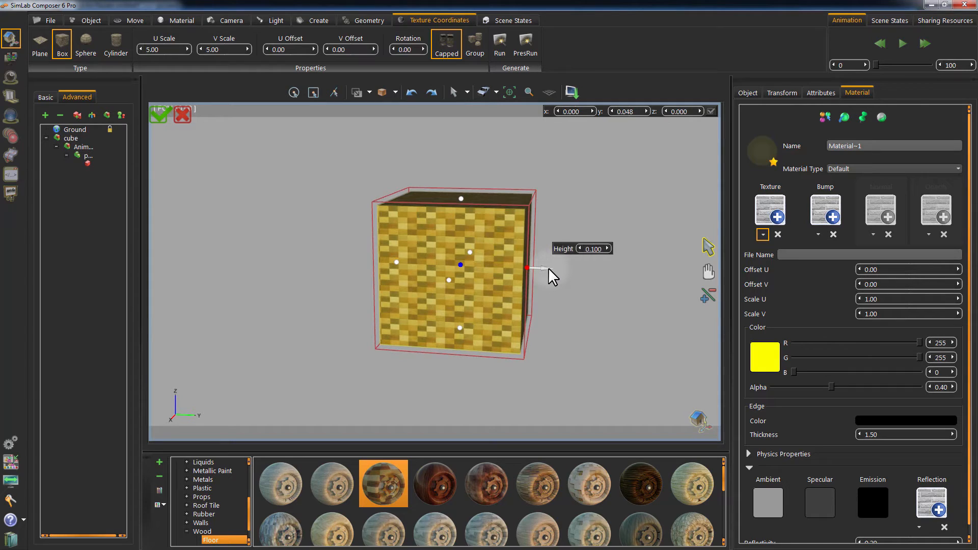
pyautogui.moveTo(543, 268); pyautogui.dragTo(674, 275)
pyautogui.moveTo(634, 276); pyautogui.dragTo(568, 255, button='middle')
pyautogui.moveTo(613, 249); pyautogui.dragTo(626, 249)
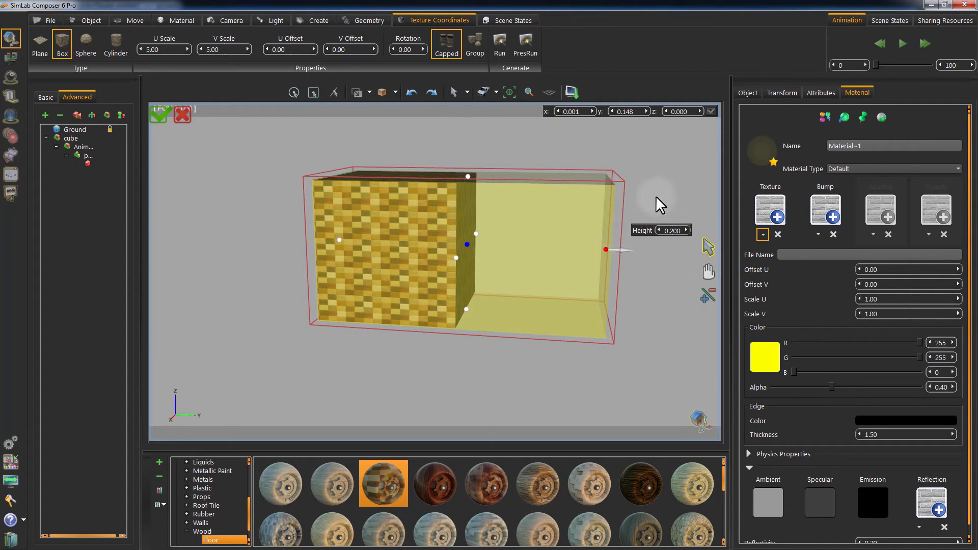
pyautogui.moveTo(555, 148); pyautogui.dragTo(508, 166)
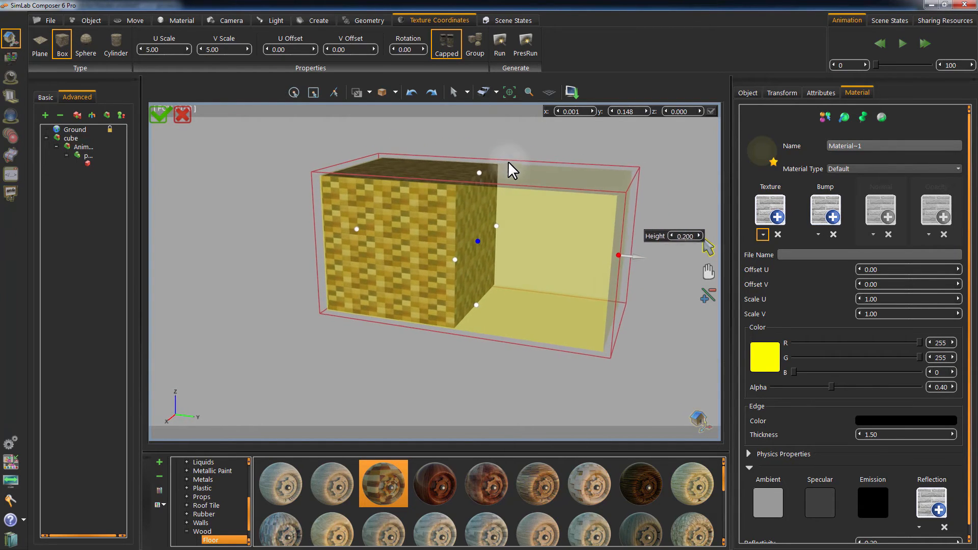
pyautogui.moveTo(312, 221); pyautogui.dragTo(327, 240)
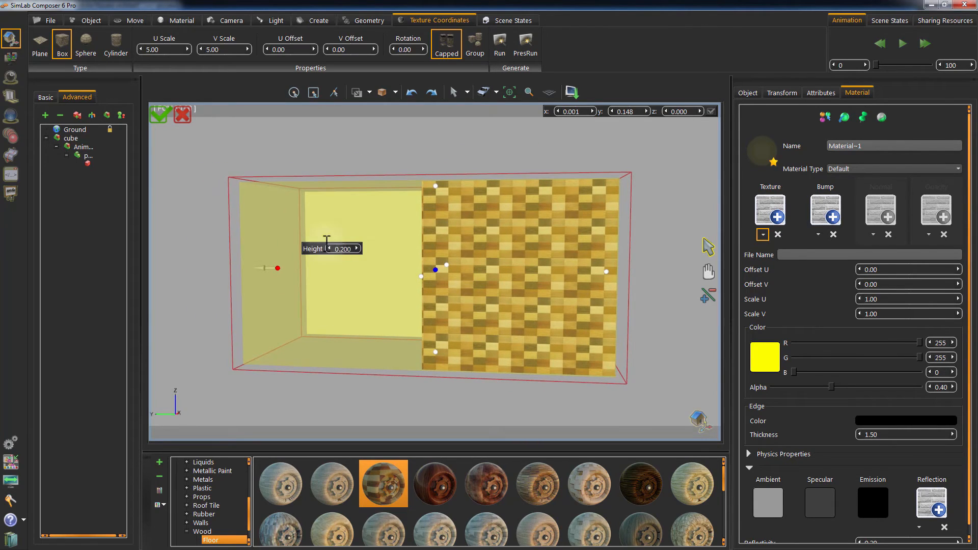
pyautogui.click(161, 115)
# Step: Use PresRun to extend the mapping box along the X axis to a Width of 0.200, and accept the mapping
pyautogui.moveTo(380, 255); pyautogui.dragTo(417, 271)
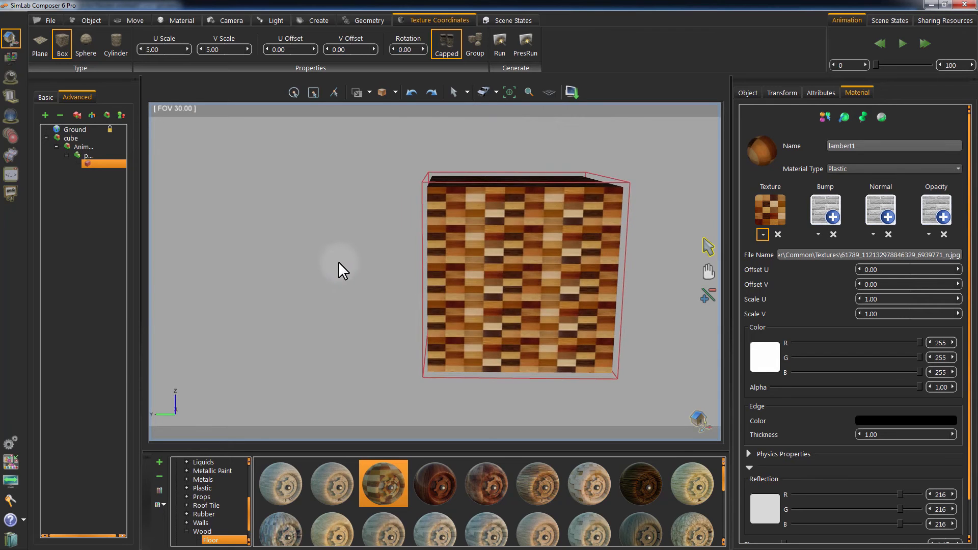
pyautogui.moveTo(338, 261); pyautogui.dragTo(554, 247)
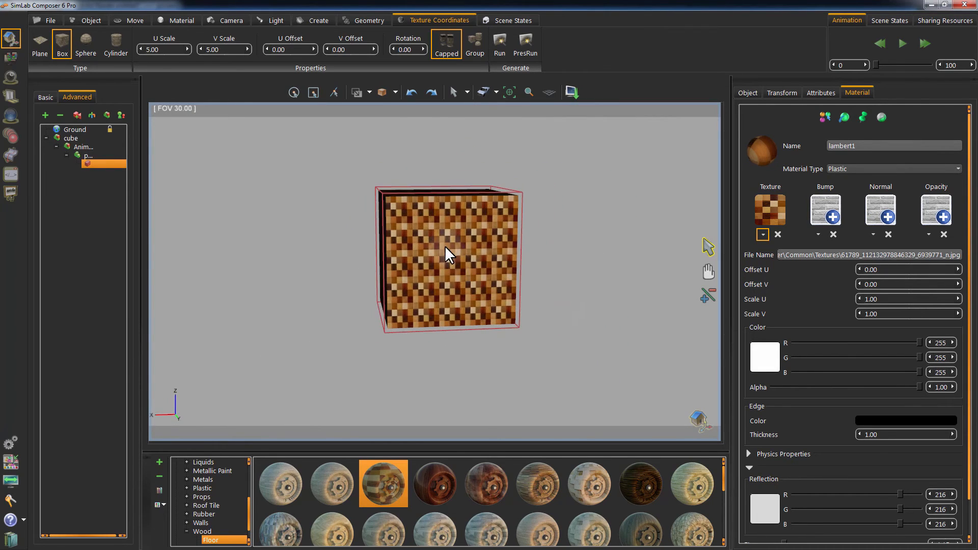
pyautogui.moveTo(371, 268); pyautogui.dragTo(391, 279)
pyautogui.scroll(2, 403, 277)
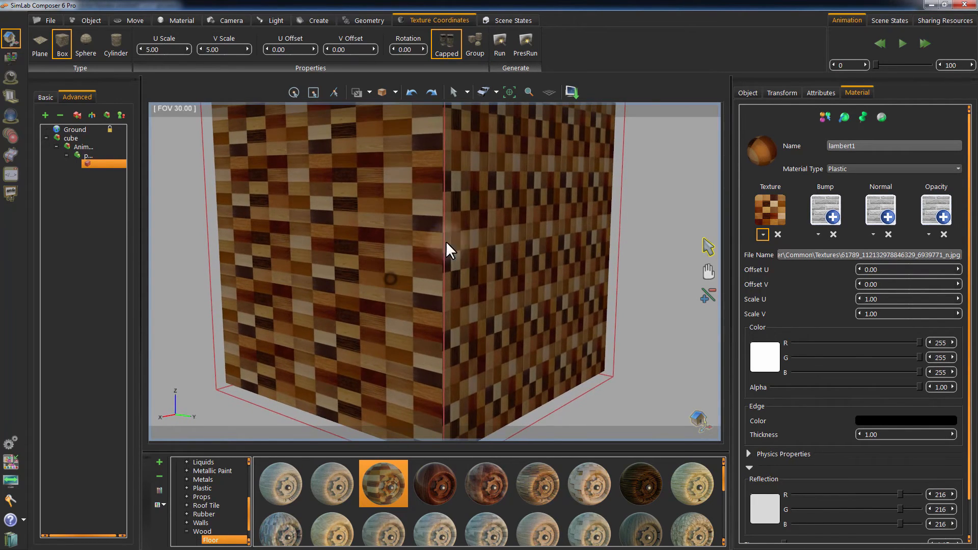
pyautogui.moveTo(467, 233); pyautogui.dragTo(469, 177, button='right')
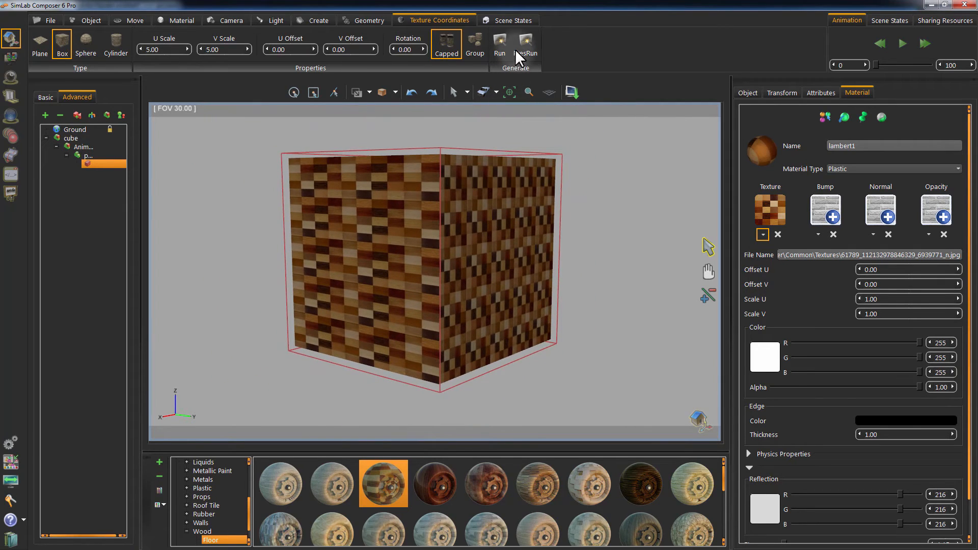
pyautogui.click(500, 45)
pyautogui.moveTo(561, 235); pyautogui.dragTo(473, 260)
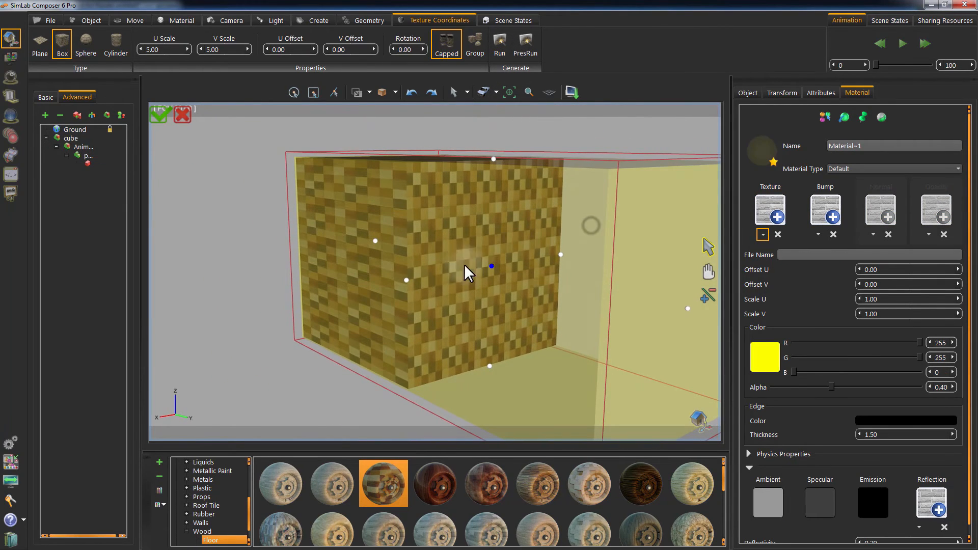
pyautogui.click(406, 277)
pyautogui.moveTo(401, 335); pyautogui.dragTo(372, 352)
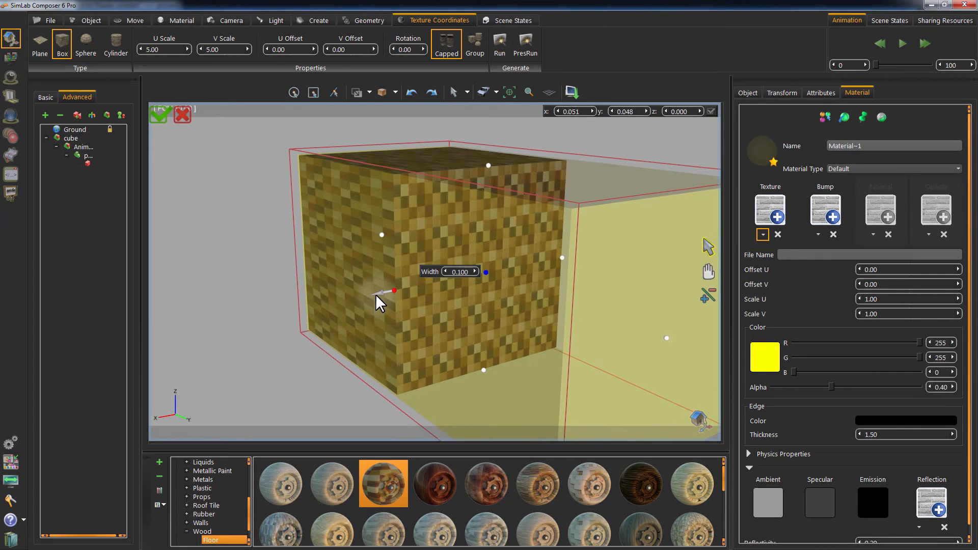
pyautogui.moveTo(375, 294); pyautogui.dragTo(366, 296)
pyautogui.click(450, 271)
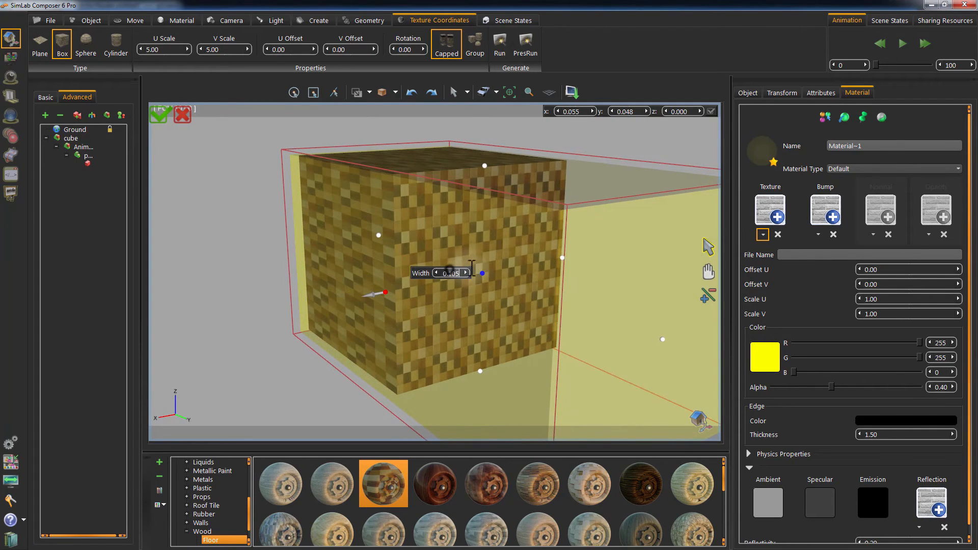
pyautogui.press('Return')
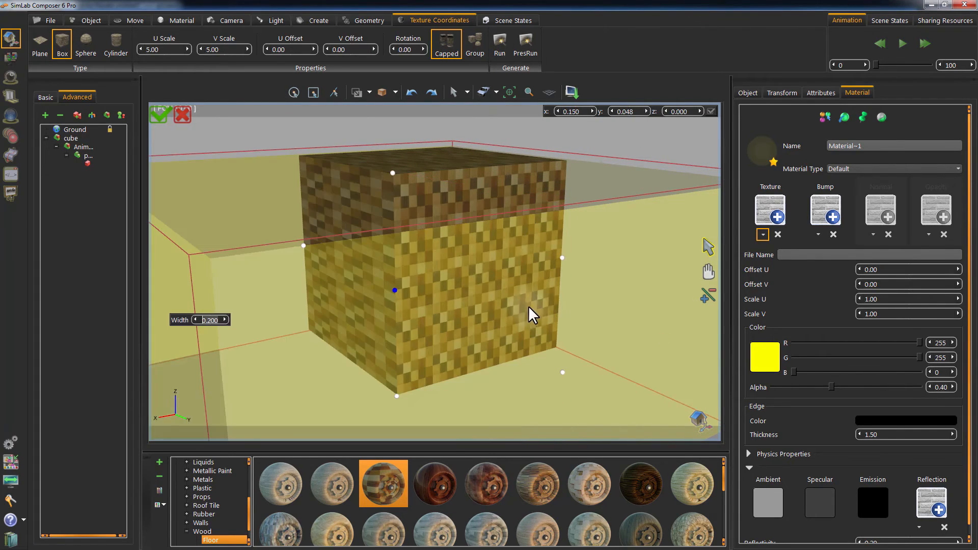
pyautogui.moveTo(528, 306); pyautogui.dragTo(480, 354)
pyautogui.scroll(-3, 480, 354)
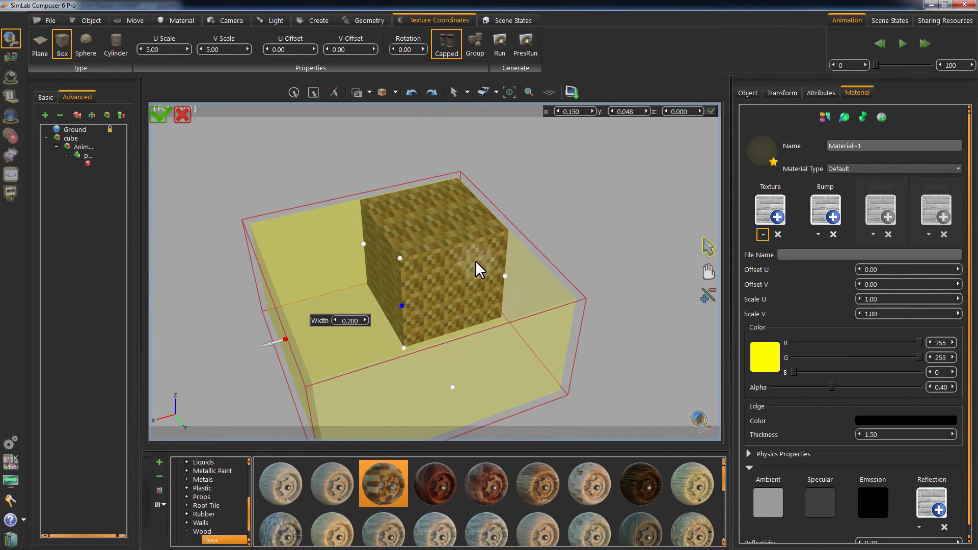
pyautogui.scroll(5, 422, 240)
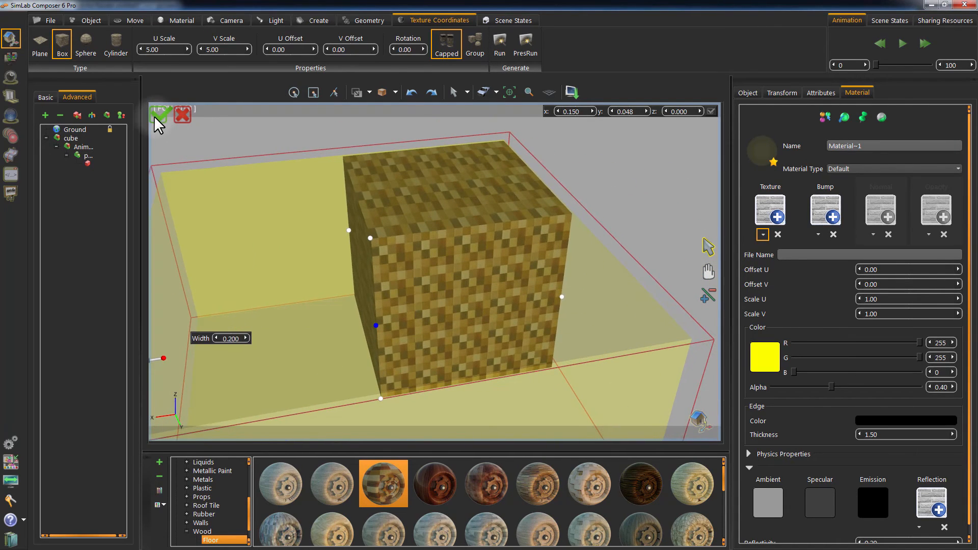
pyautogui.click(155, 114)
pyautogui.moveTo(291, 207); pyautogui.dragTo(457, 169)
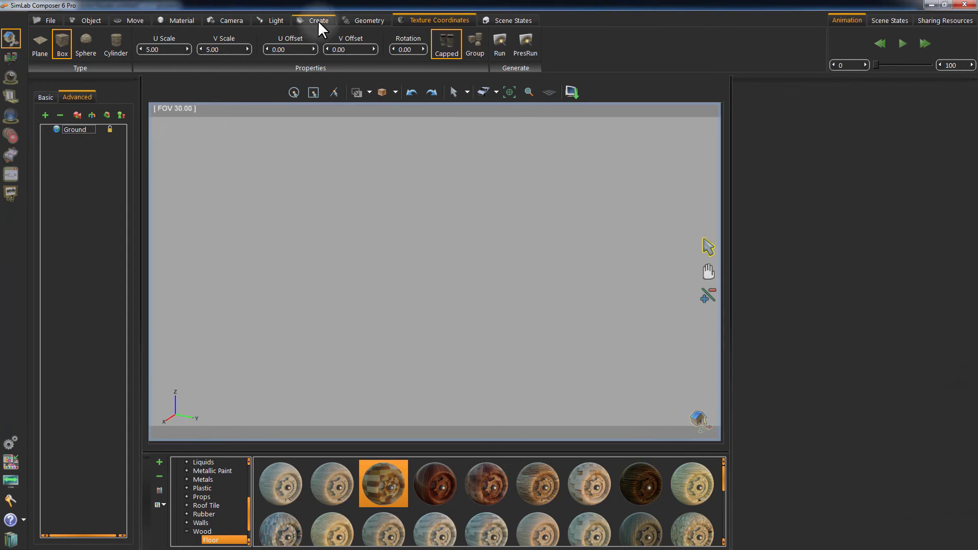
# Step: Create a sphere centred at 0 0 0 with a radius of 1.00
pyautogui.click(318, 21)
pyautogui.click(362, 45)
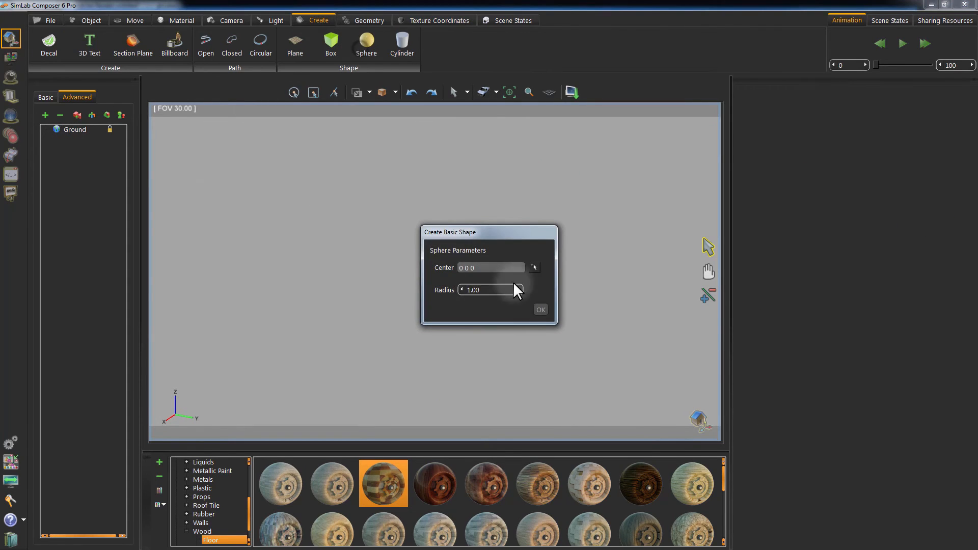
pyautogui.click(541, 309)
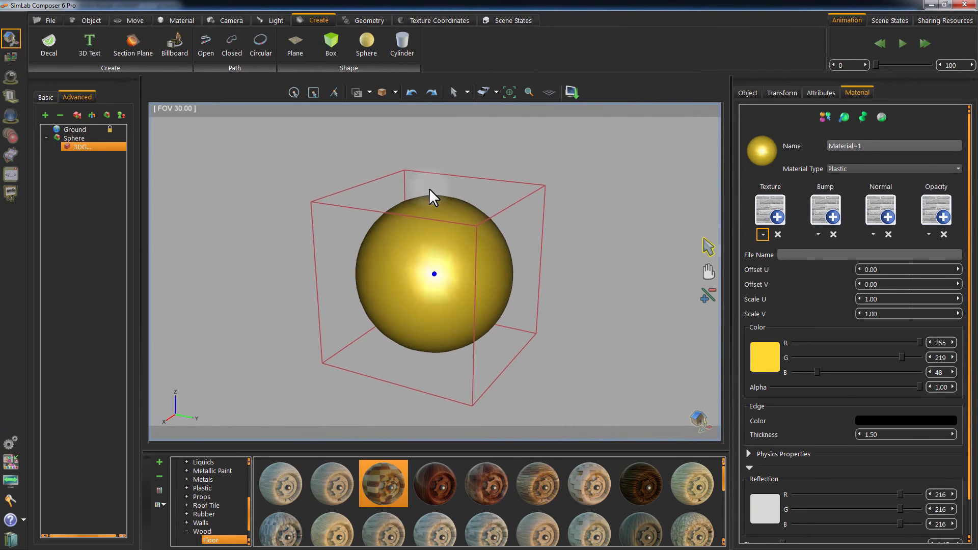
# Step: Apply the highlighted checkered wood material from the Wood Floor library to the sphere, and view its texture from several sides
pyautogui.scroll(3, 407, 331)
pyautogui.moveTo(376, 477); pyautogui.dragTo(442, 289)
pyautogui.moveTo(618, 294); pyautogui.dragTo(584, 255)
pyautogui.moveTo(318, 216); pyautogui.dragTo(394, 218)
pyautogui.moveTo(597, 237)
pyautogui.mouseDown()
pyautogui.moveTo(515, 240)
pyautogui.moveTo(585, 228)
pyautogui.mouseUp()
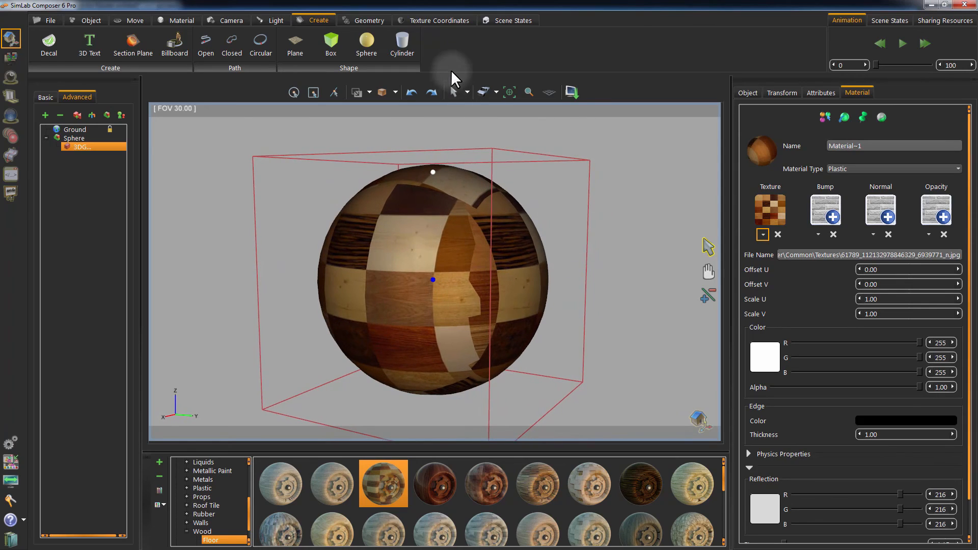
# Step: Switch the texture coordinate type to Sphere and generate the sphere's coordinates
pyautogui.click(431, 19)
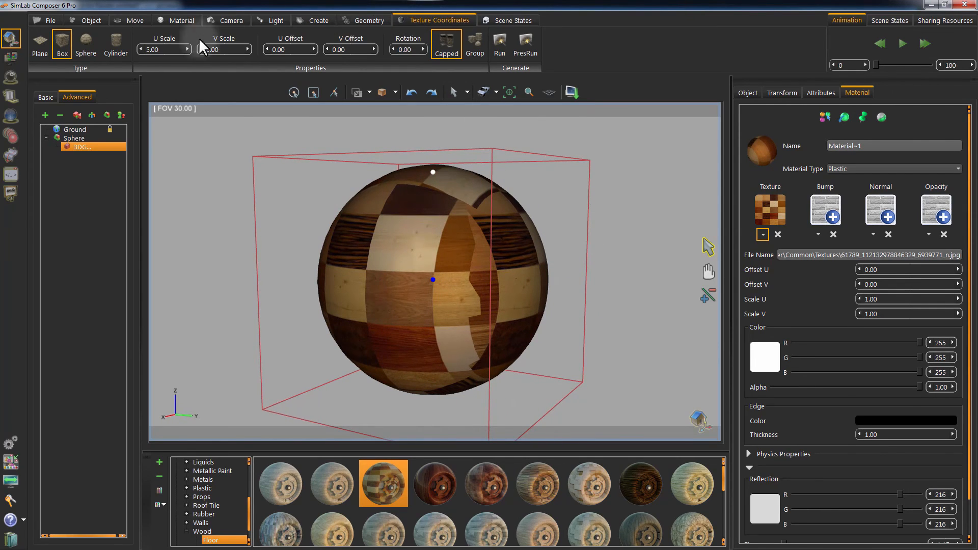
pyautogui.click(87, 42)
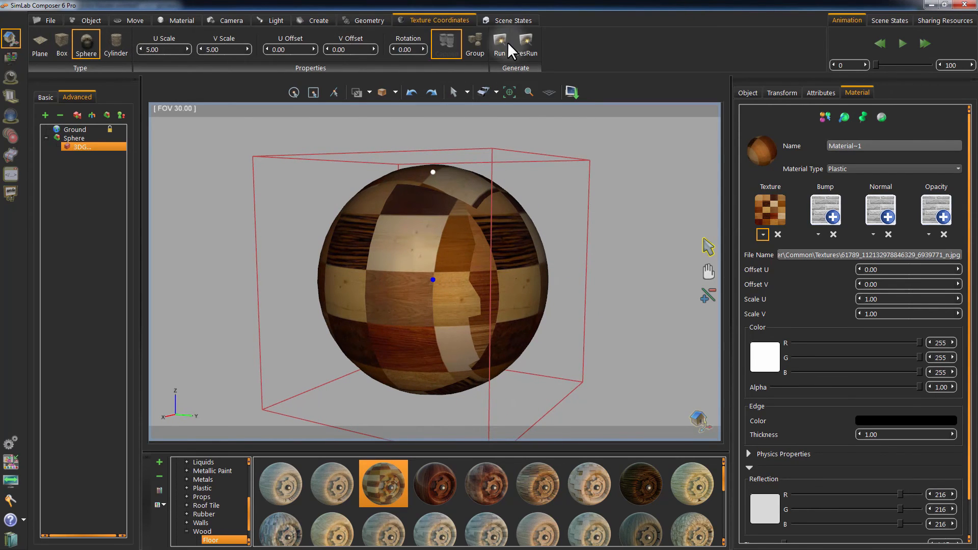
pyautogui.moveTo(654, 240); pyautogui.dragTo(605, 249)
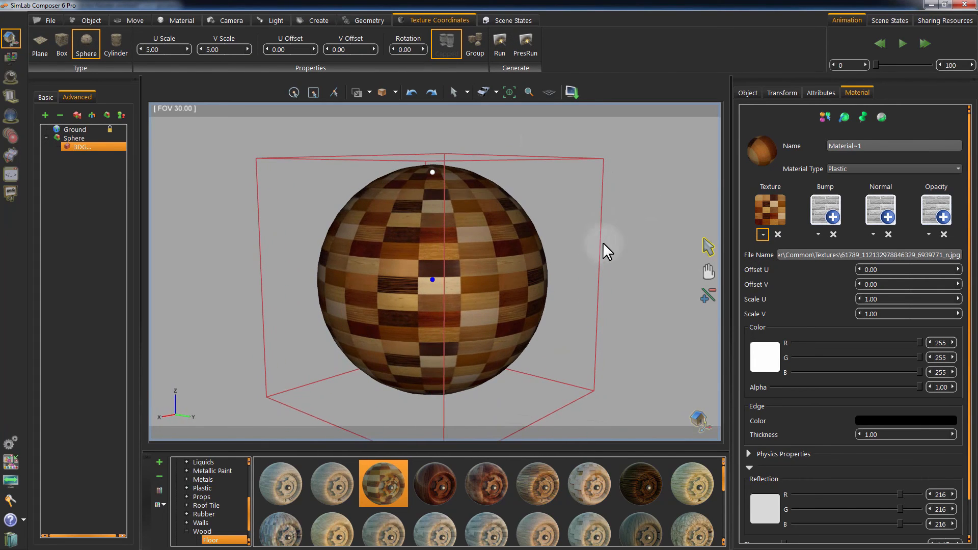
# Step: Use PresRun to enlarge the yellow mapping sphere slightly beyond the object, and accept the mapping
pyautogui.click(528, 51)
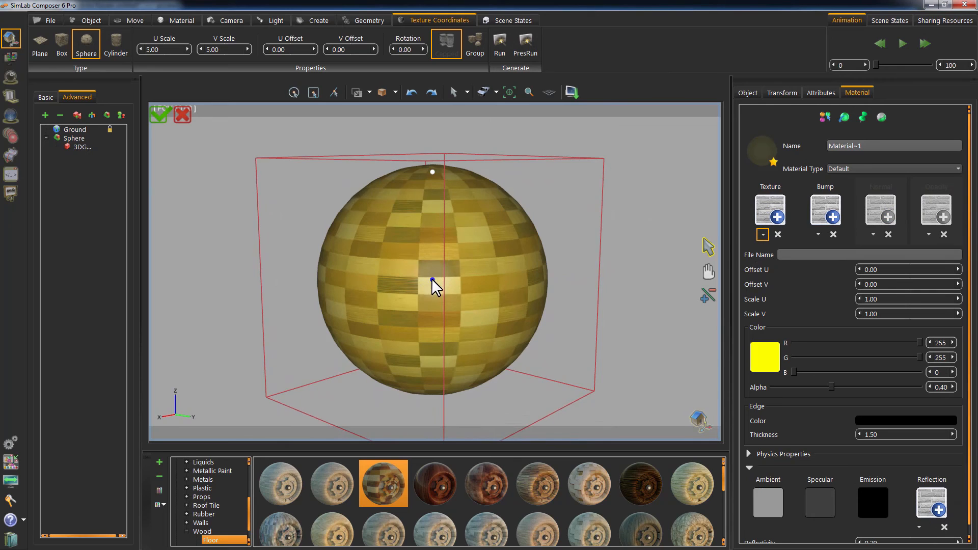
pyautogui.moveTo(432, 171); pyautogui.dragTo(436, 141)
pyautogui.click(160, 114)
pyautogui.click(525, 45)
pyautogui.click(165, 115)
# Step: Use PresRun to rotate the mapping sphere by -90 degrees around its X axis, accept the mapping, and deselect the sphere
pyautogui.click(529, 52)
pyautogui.click(432, 279)
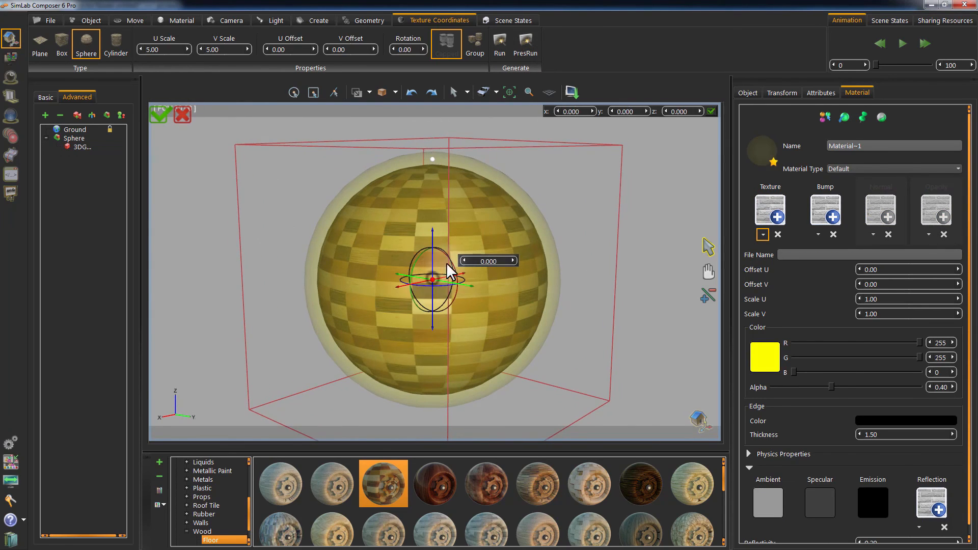
pyautogui.moveTo(446, 262); pyautogui.dragTo(442, 326)
pyautogui.moveTo(501, 260); pyautogui.dragTo(478, 261)
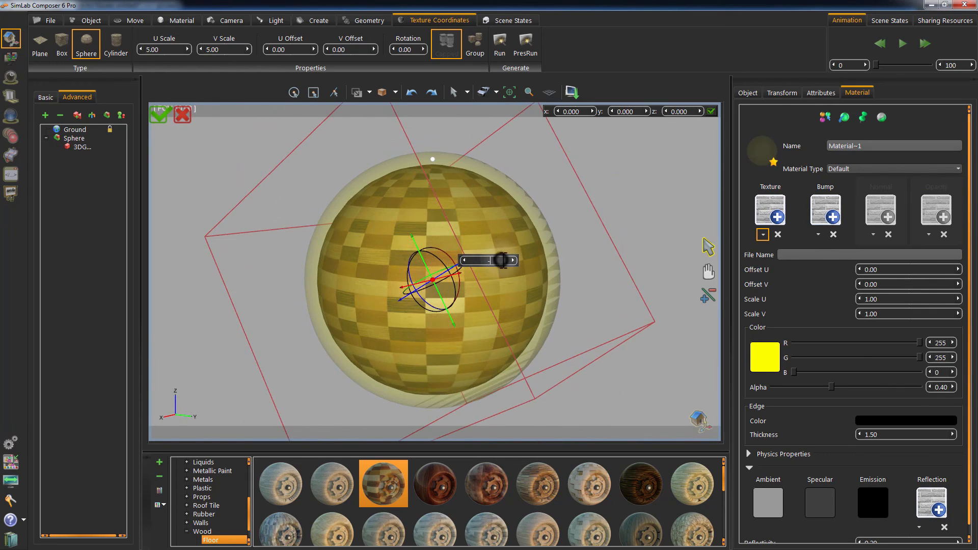
pyautogui.write('-90')
pyautogui.press('Return')
pyautogui.moveTo(285, 172); pyautogui.dragTo(426, 169)
pyautogui.click(162, 116)
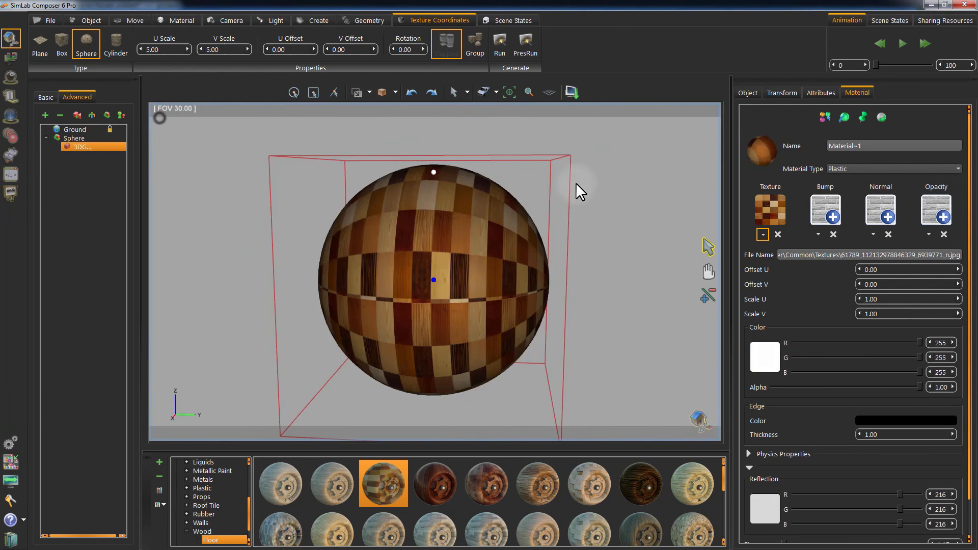
pyautogui.moveTo(575, 183); pyautogui.dragTo(561, 360)
pyautogui.moveTo(513, 140); pyautogui.dragTo(540, 195)
pyautogui.click(619, 210)
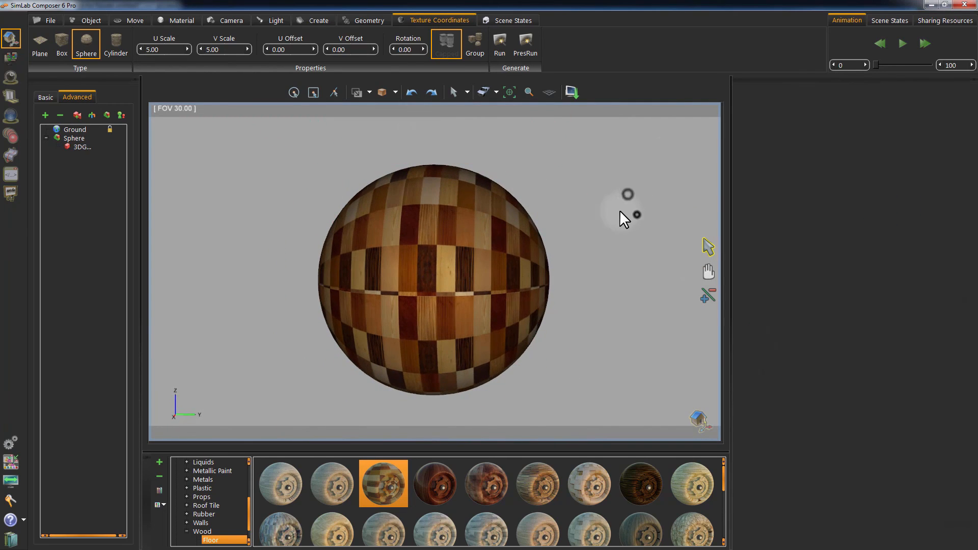
pyautogui.scroll(-2, 619, 210)
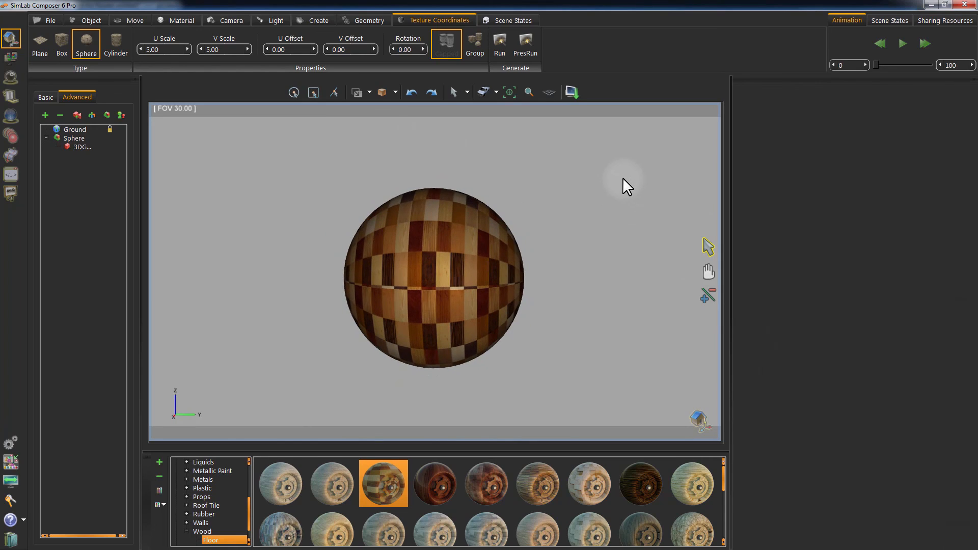